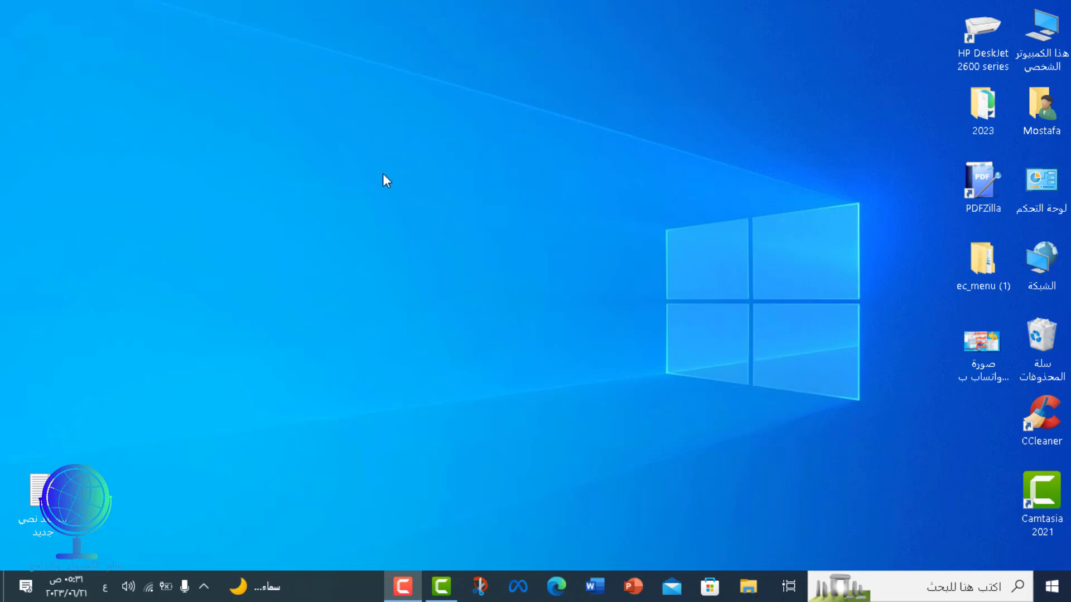
Open a command prompt at the desktop folder from the desktop's custom context commands and close it again
right_click(388, 144)
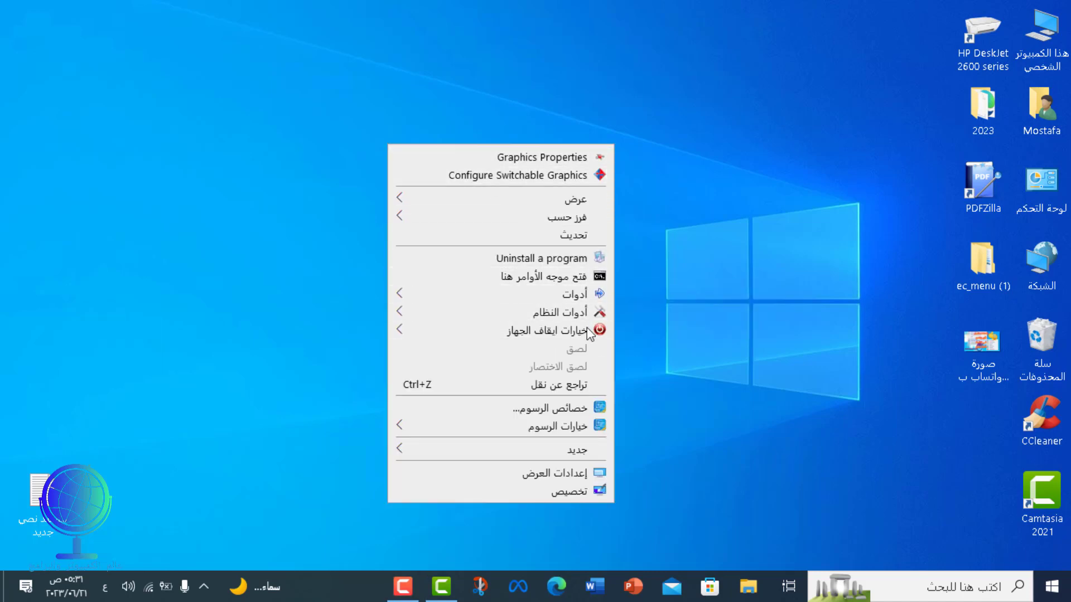
mouse_move(588, 290)
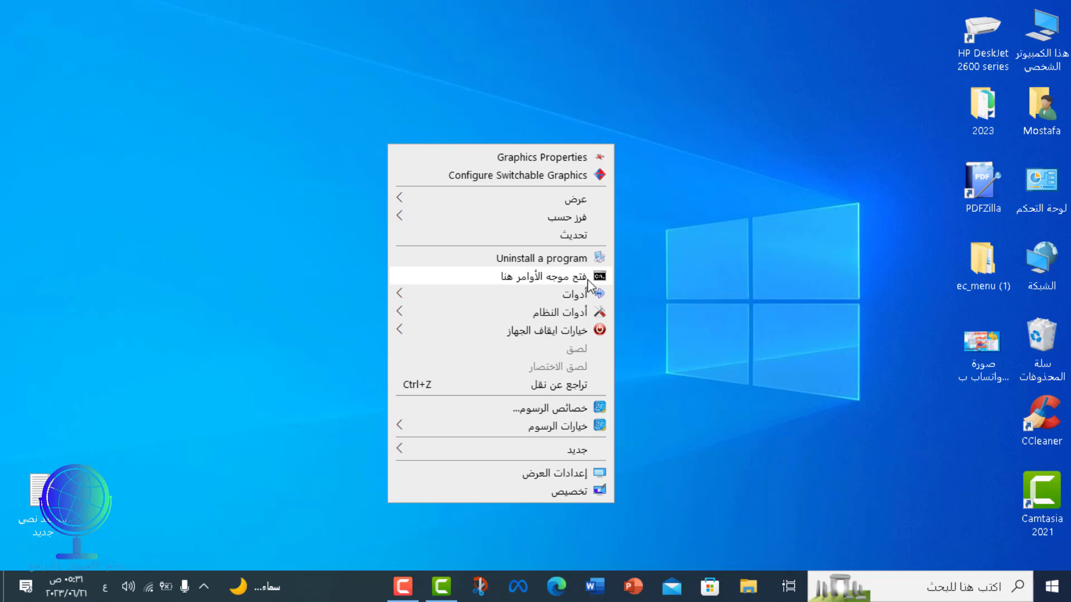
click(588, 277)
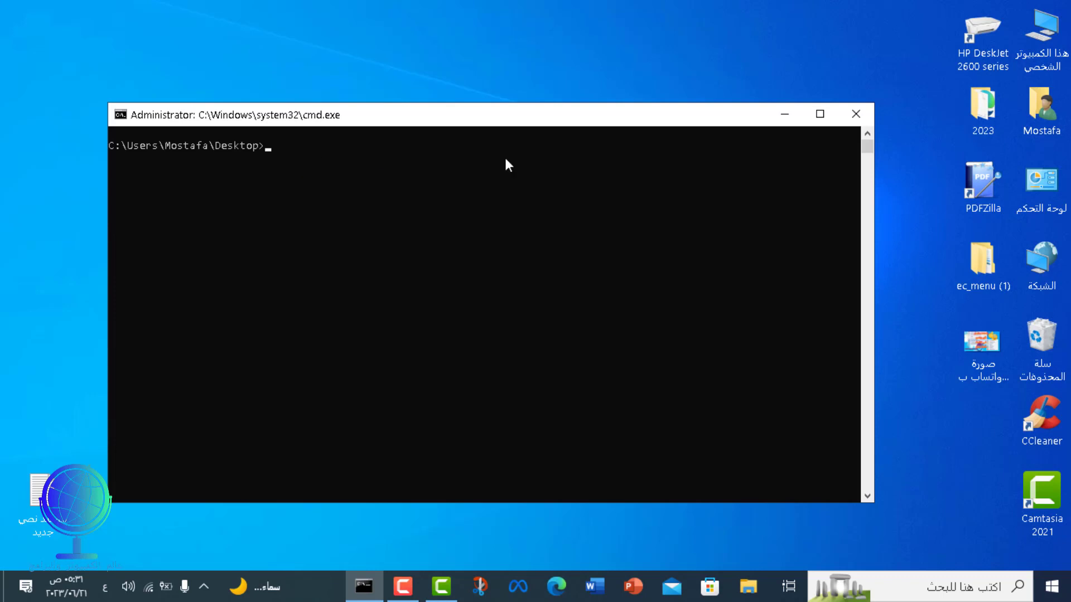
click(840, 122)
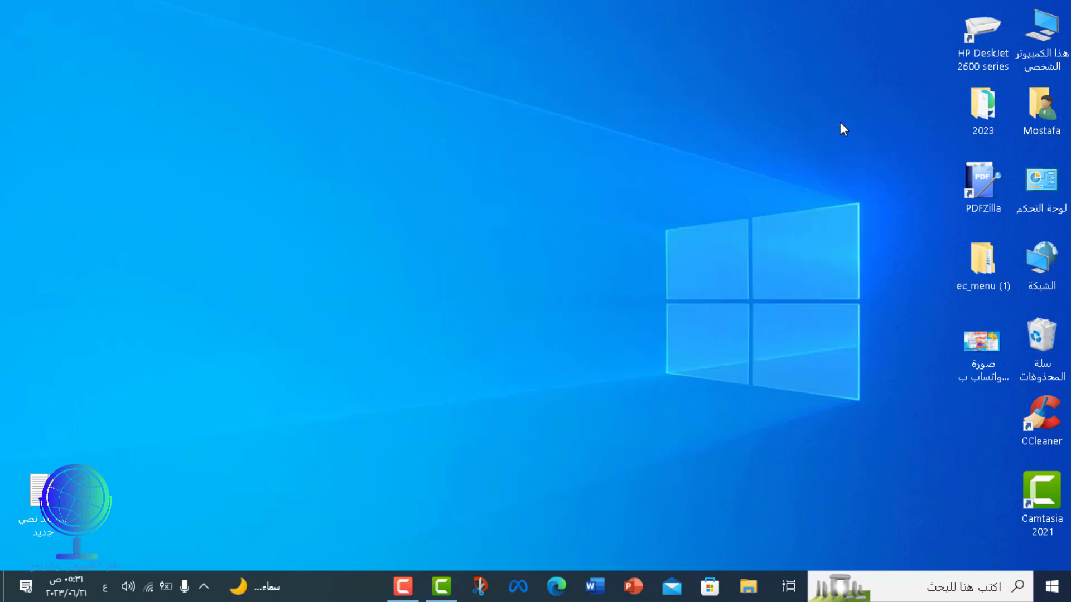
Delete the temporary files using the cleanup command (حذف الملفات المؤقته) among the desktop's added tools (أدوات)
right_click(293, 151)
mouse_move(489, 304)
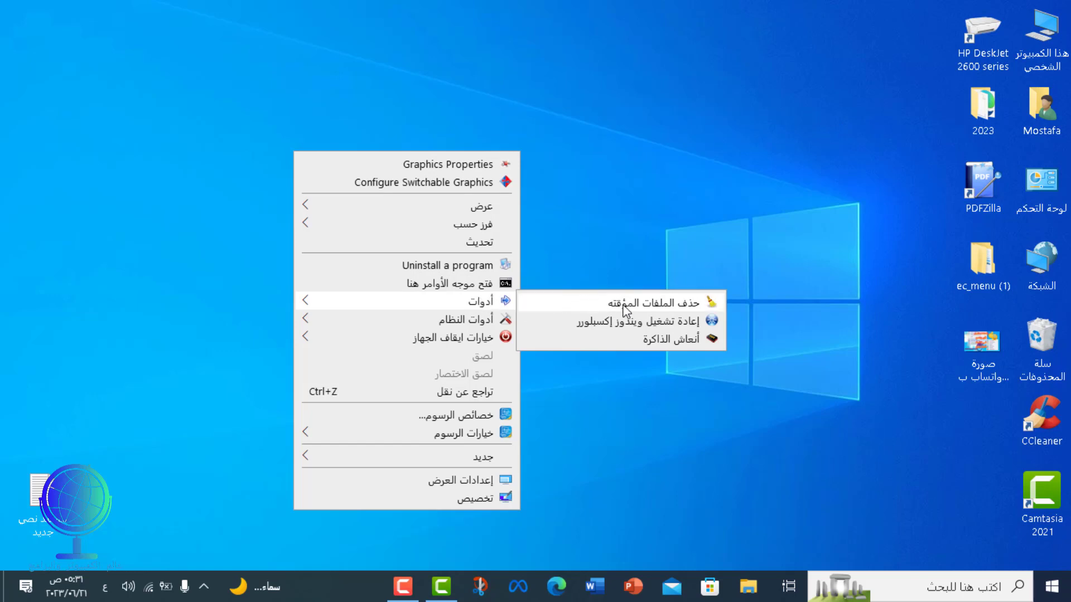
click(657, 305)
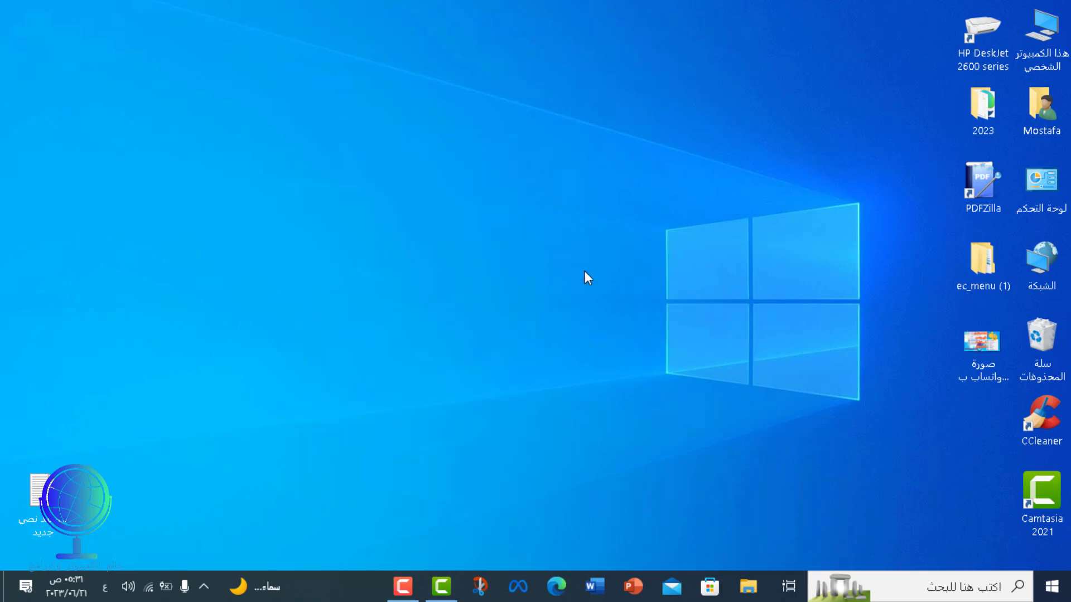
Restart Windows Explorer using the added desktop tool إعادة تشغيل ويندوز إكسبلورر
right_click(498, 152)
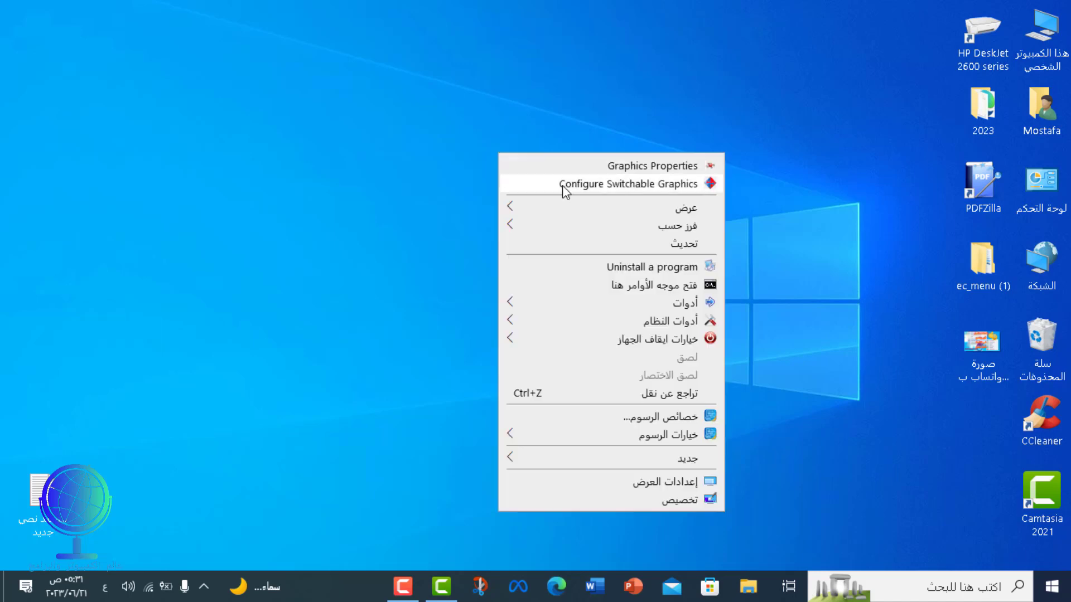
mouse_move(691, 305)
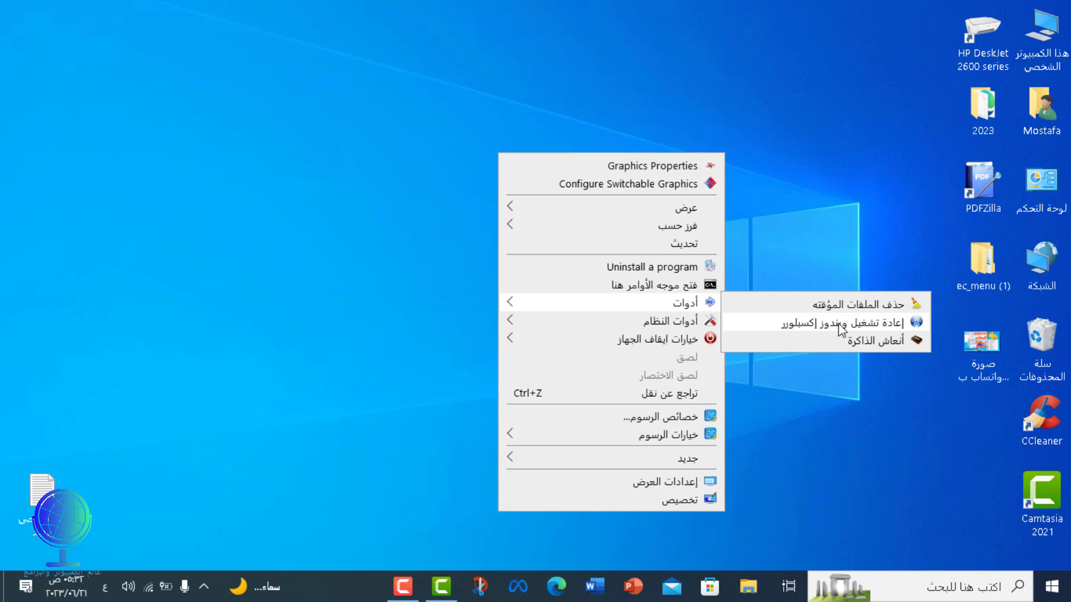
click(839, 324)
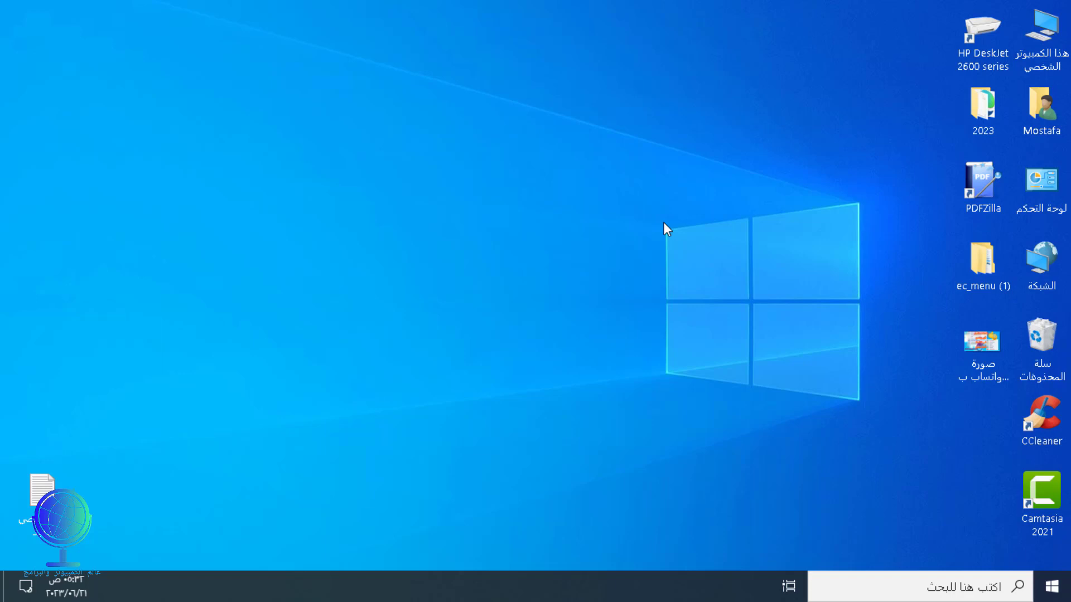
Refresh the computer's memory using the added desktop tool أنعاش الذاكرة
right_click(433, 118)
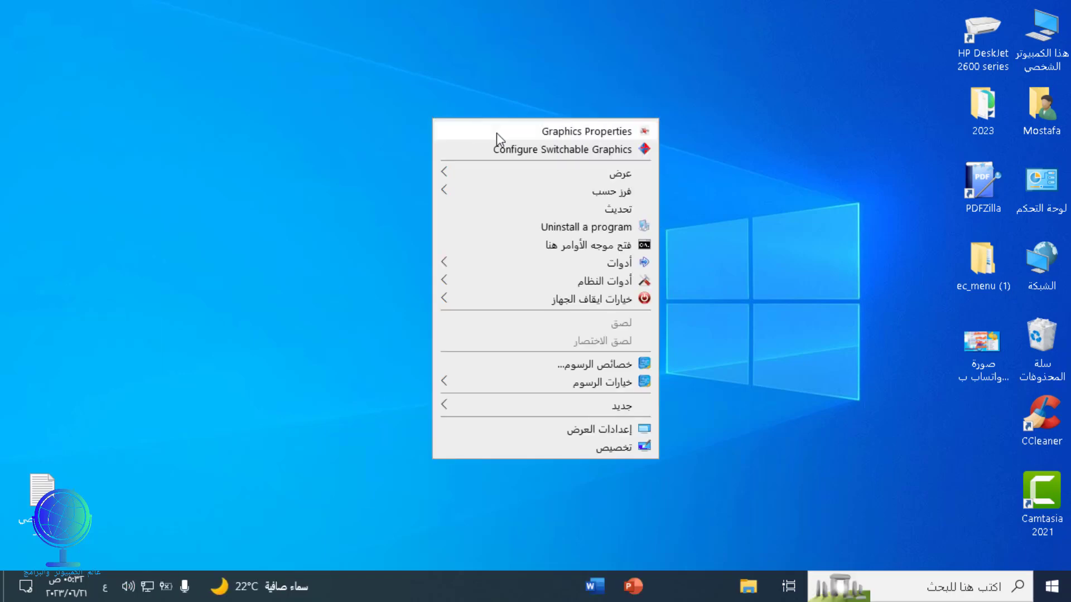
mouse_move(591, 263)
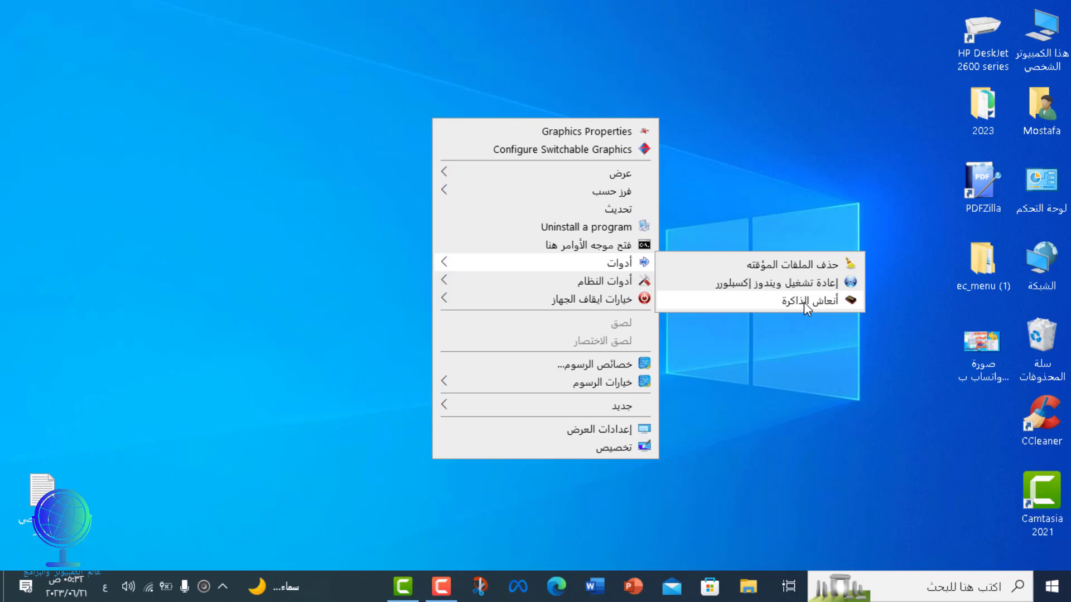
click(804, 302)
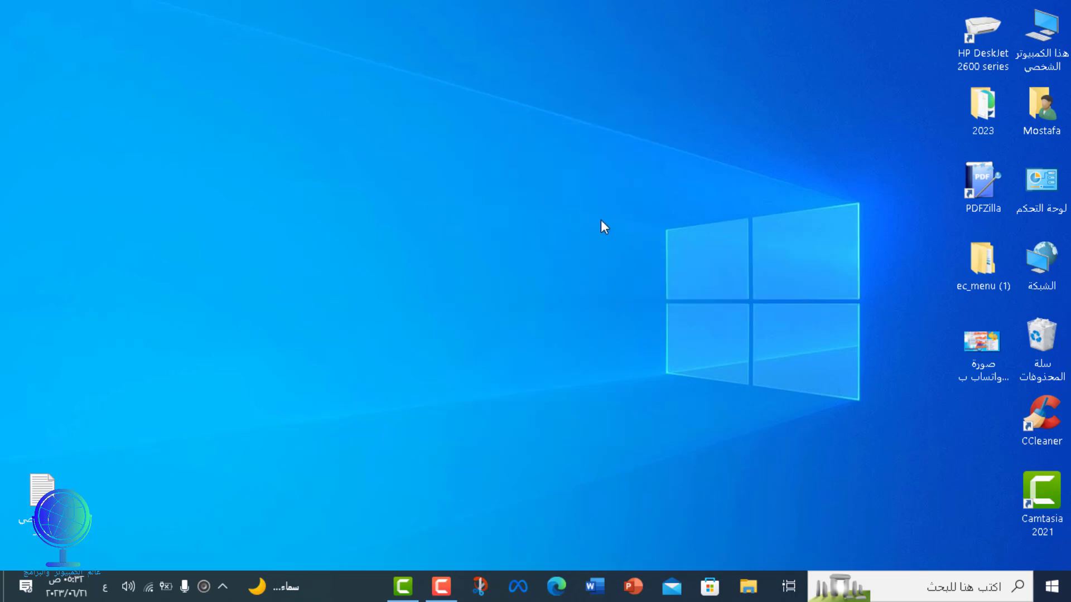
Open Computer Management from the desktop's system tools, view the device list and the disk partitions, and close it
right_click(490, 139)
mouse_move(661, 303)
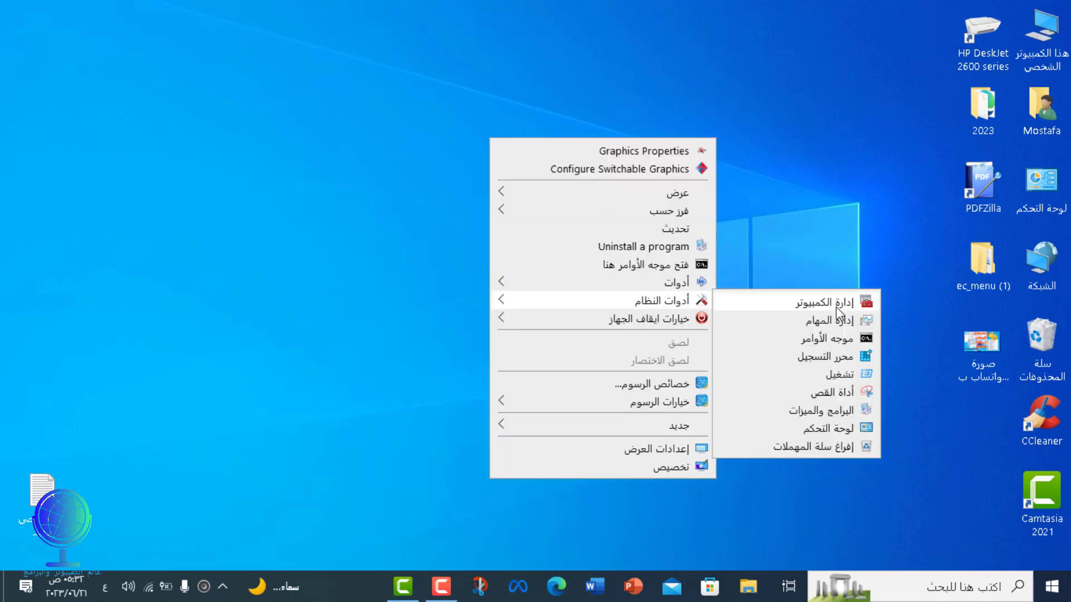
click(836, 307)
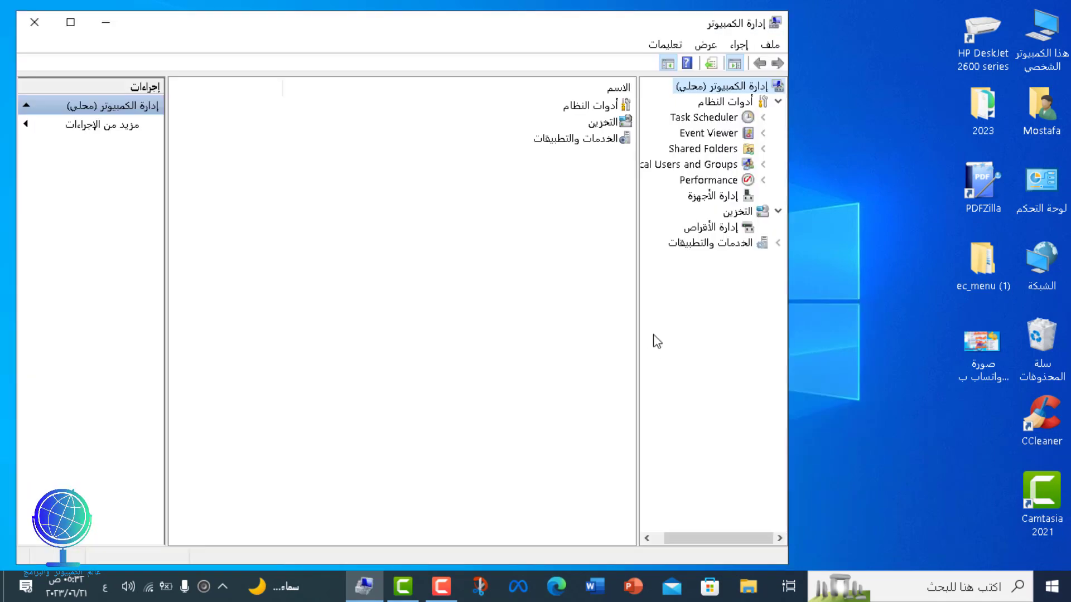
click(712, 199)
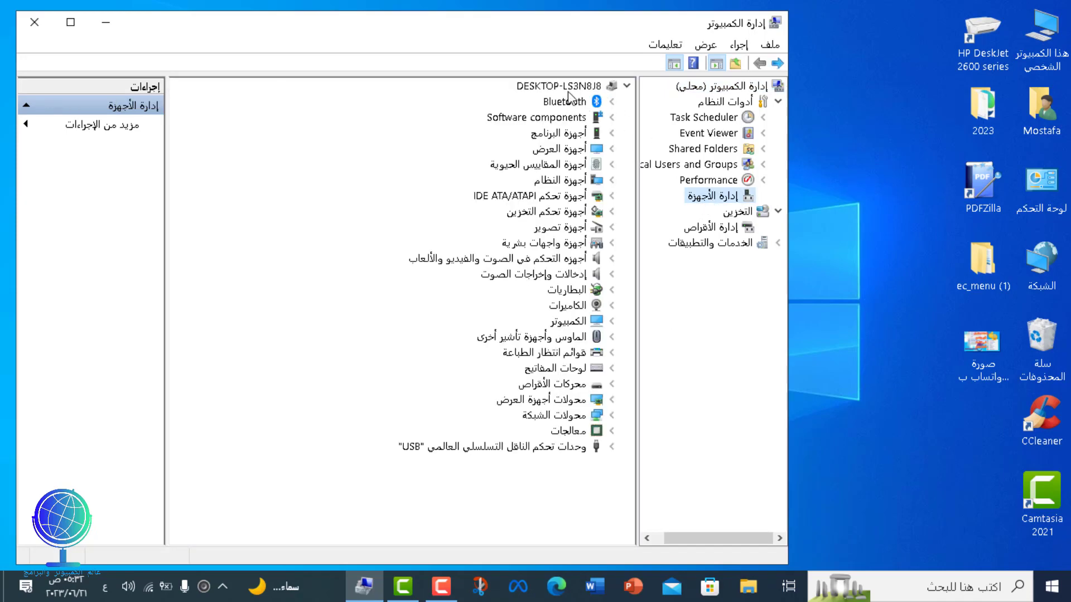
click(730, 231)
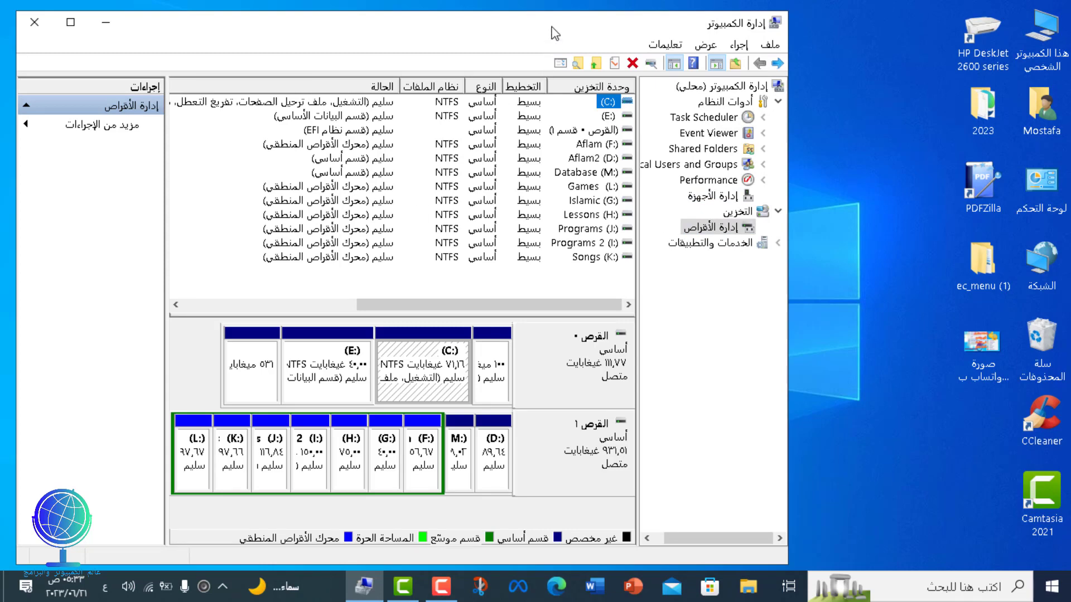
drag(552, 32, 699, 88)
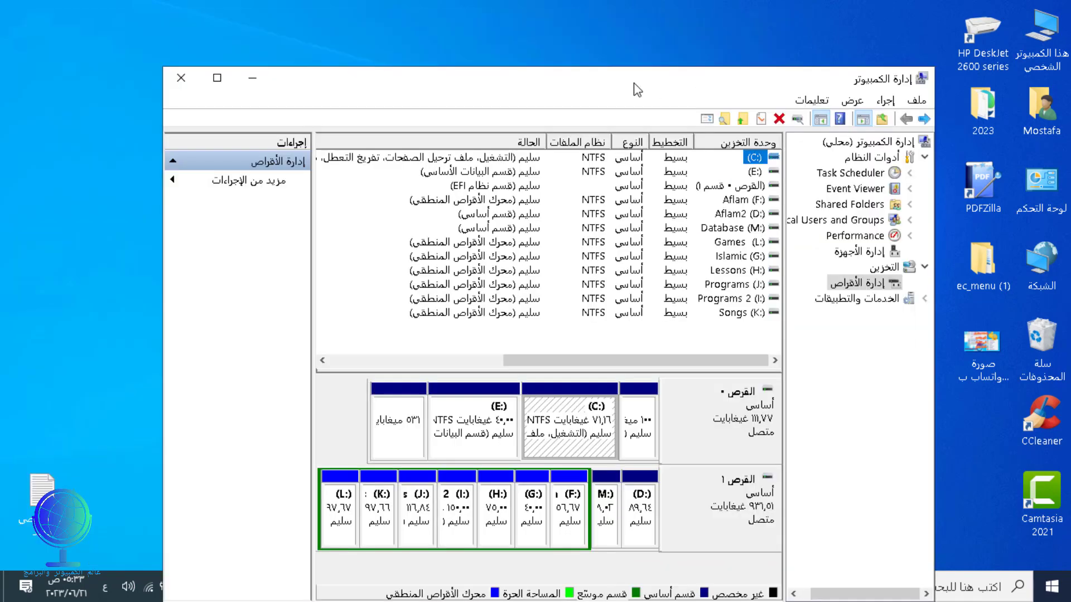
click(186, 81)
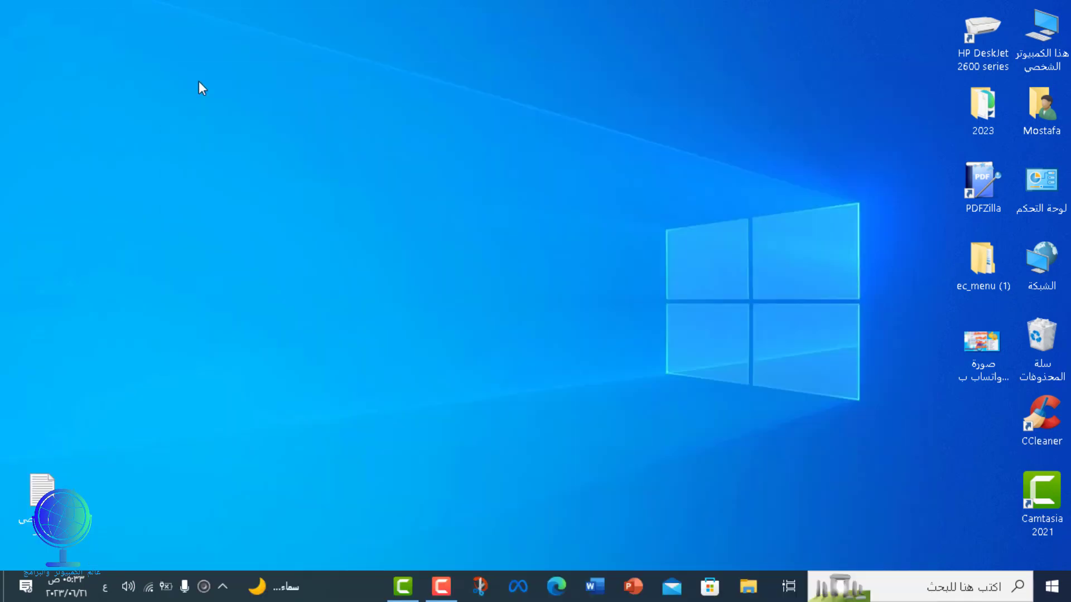
Open the Registry Editor from the desktop's system tools and close it again
right_click(347, 121)
mouse_move(528, 290)
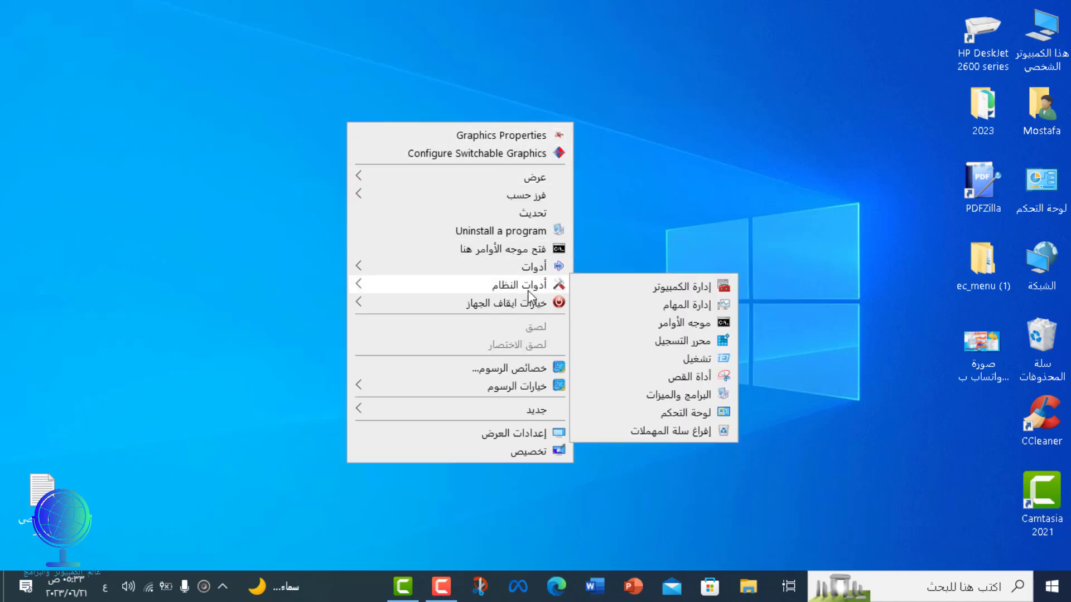
click(698, 341)
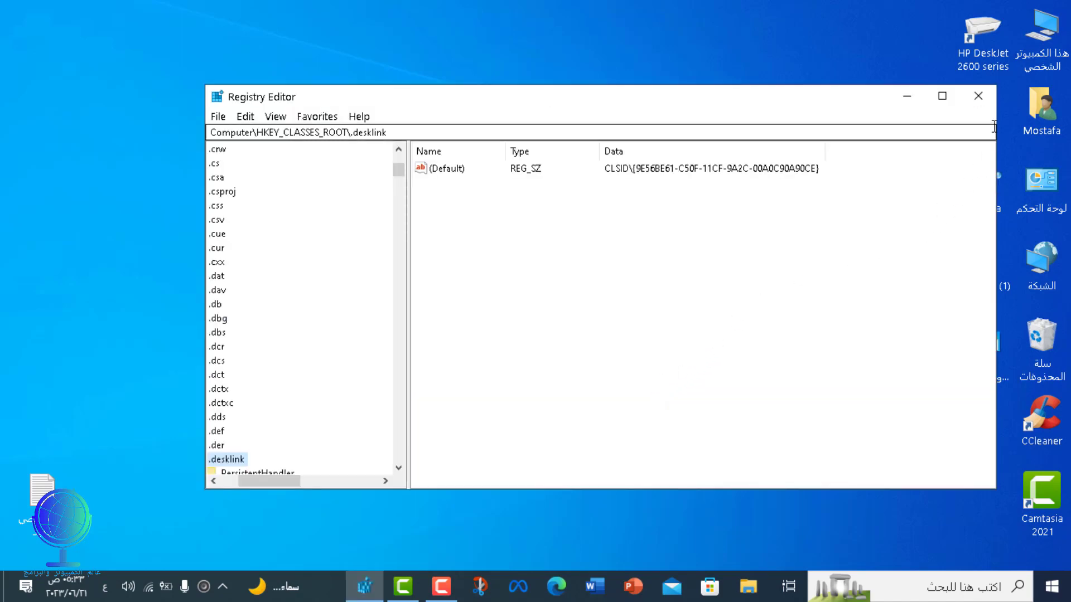
click(970, 104)
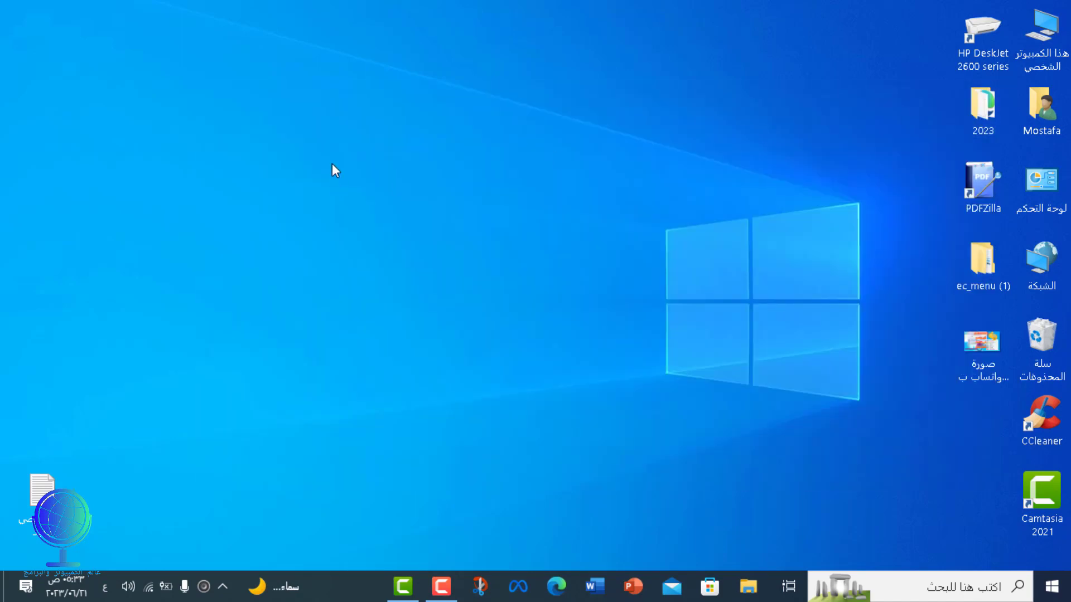
Open the Run dialog from the desktop's system tools and dismiss it without running anything
right_click(333, 163)
mouse_move(537, 343)
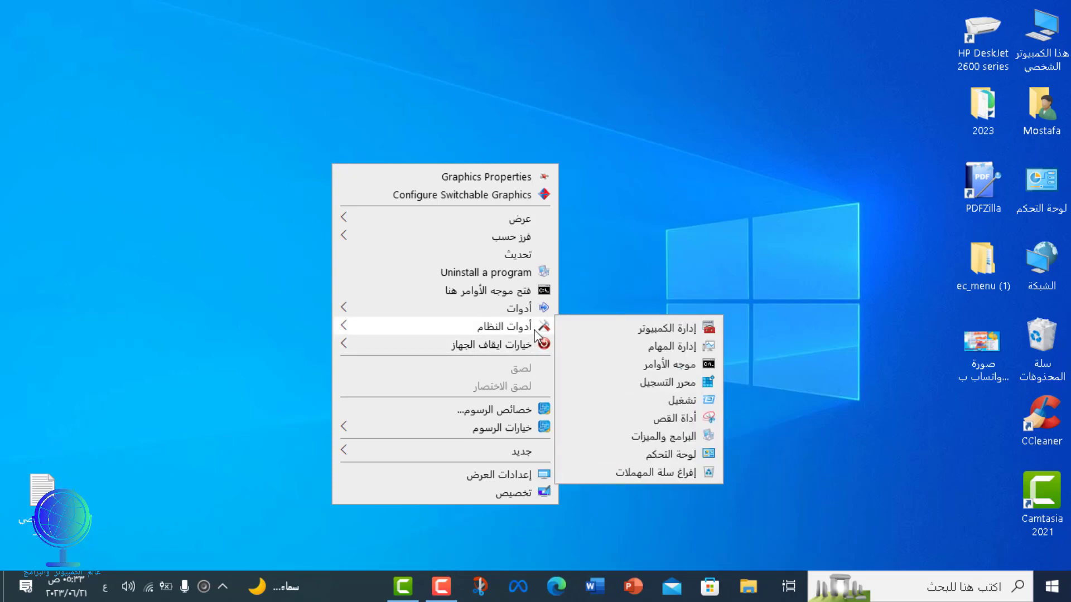
click(694, 400)
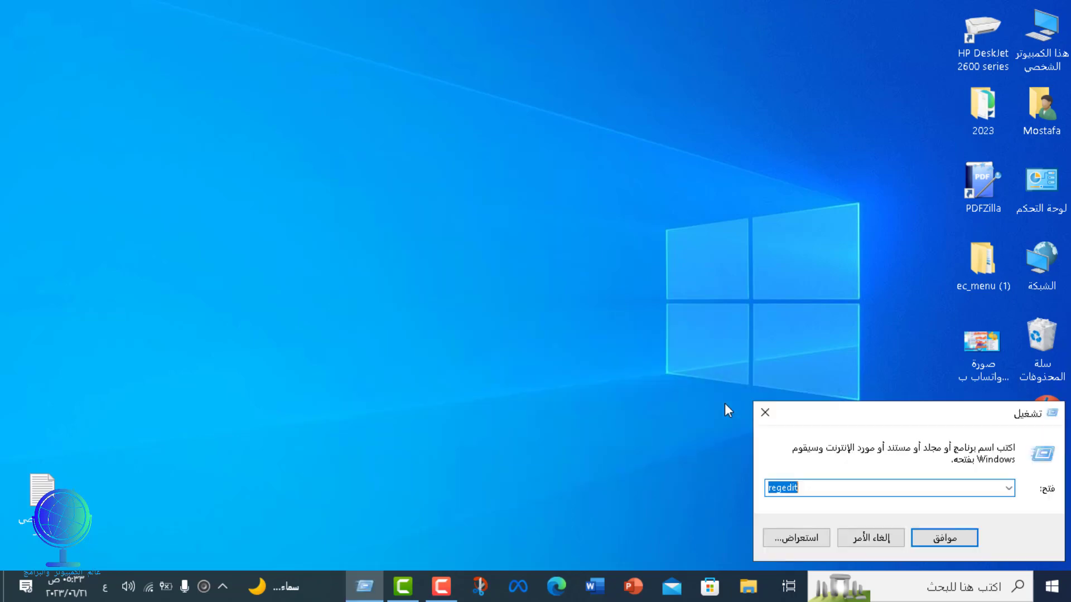
click(765, 413)
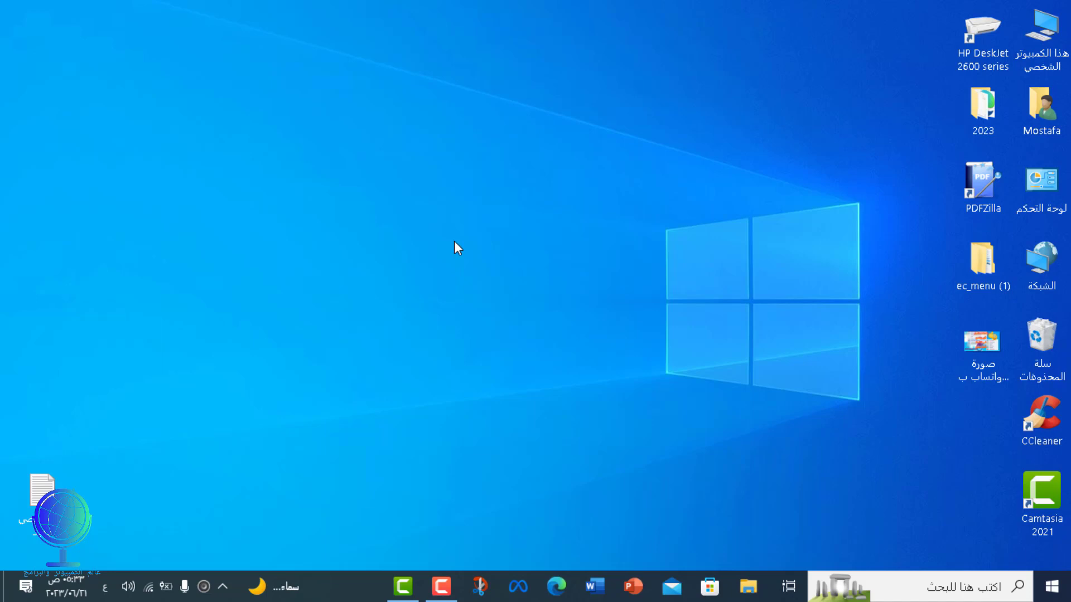
Launch the Snipping Tool from the desktop's system tools and capture a full-screen snip of the desktop
right_click(421, 129)
mouse_move(623, 299)
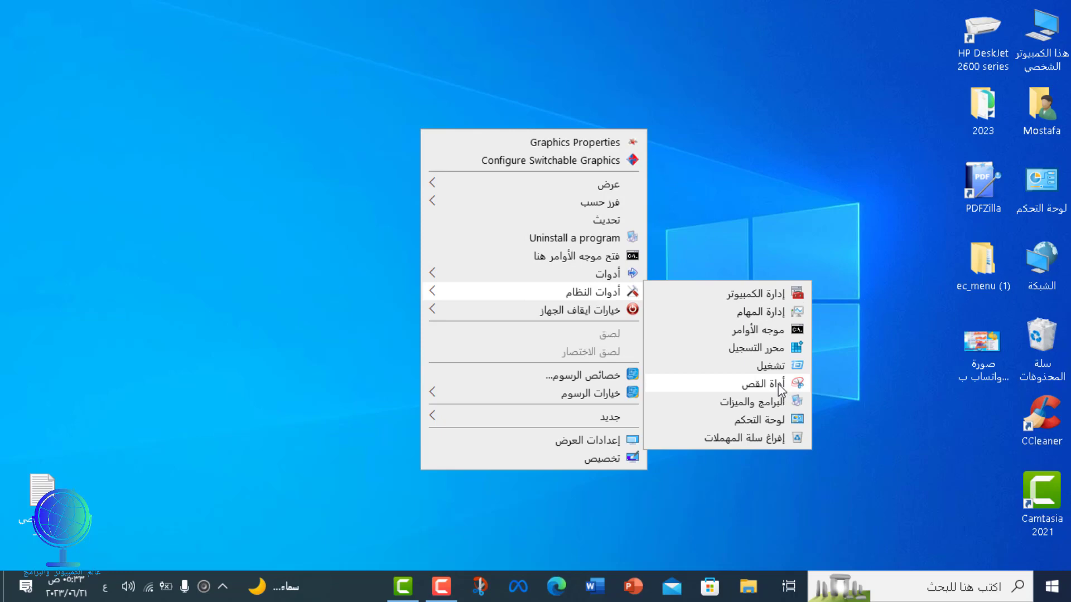
click(778, 385)
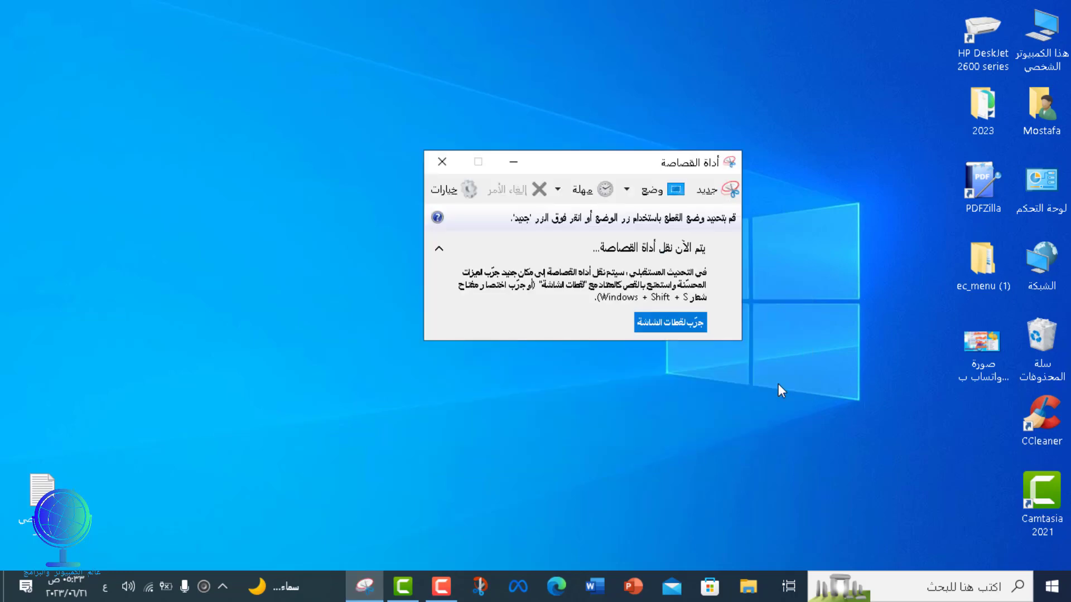
click(627, 190)
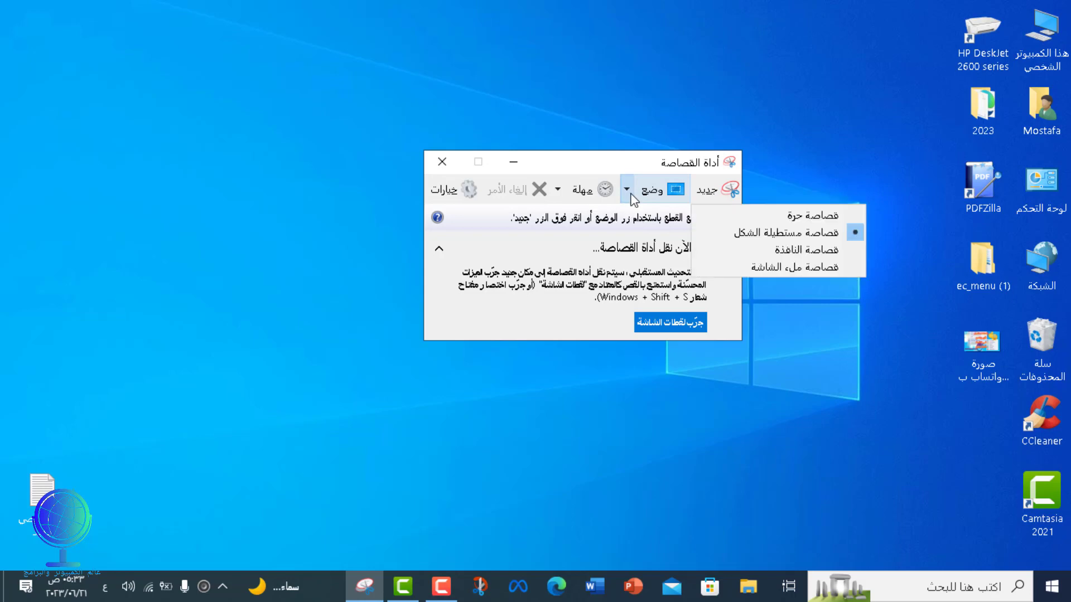
click(804, 266)
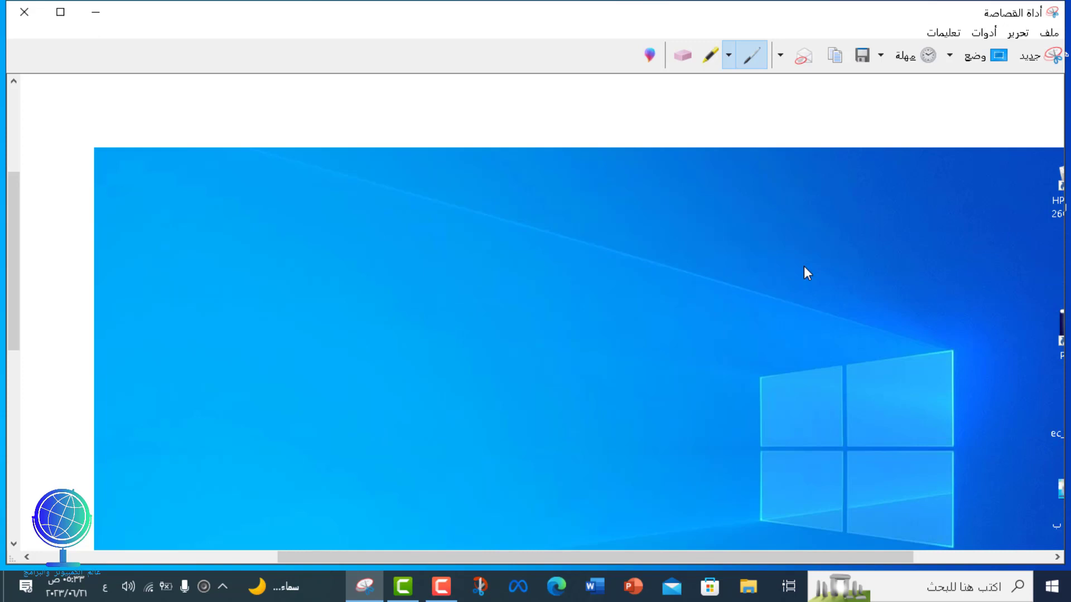
Save the snip to the desktop as a PNG named التقاط, close the Snipping Tool, and view the saved image
click(1048, 32)
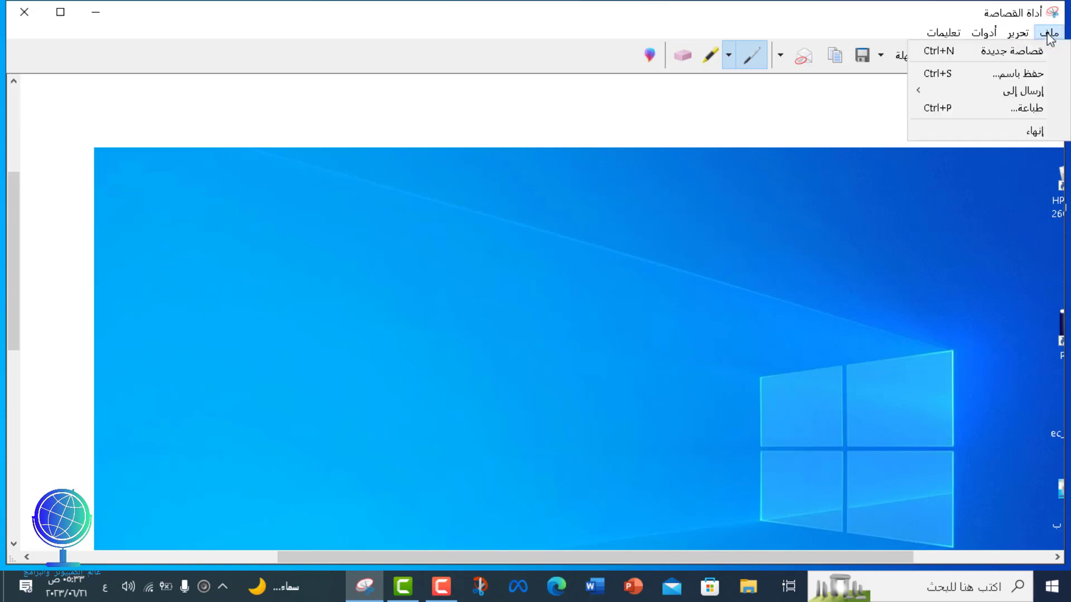
click(1024, 74)
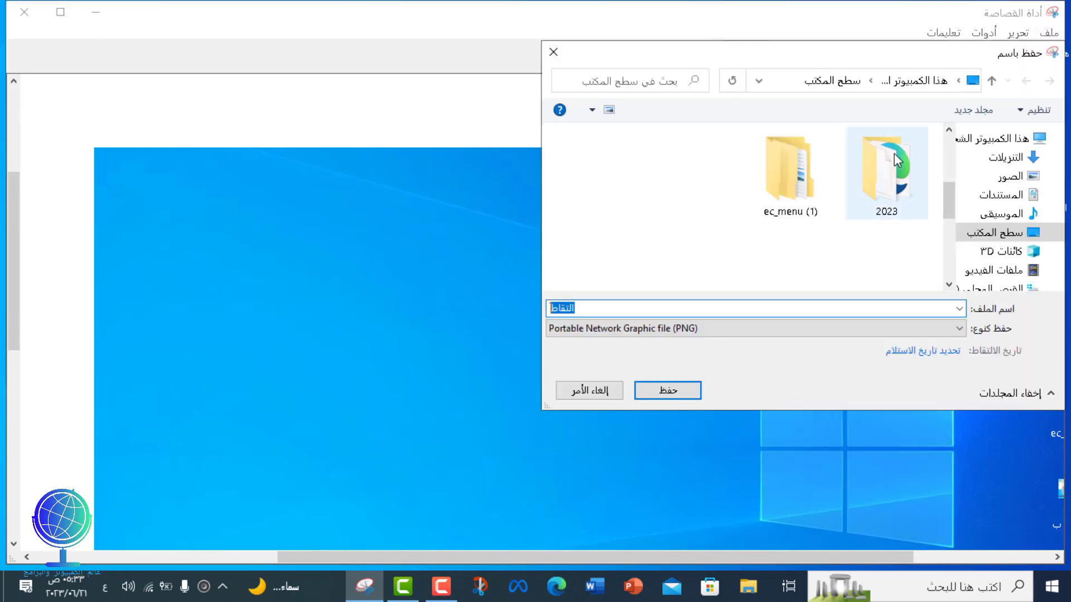
click(996, 233)
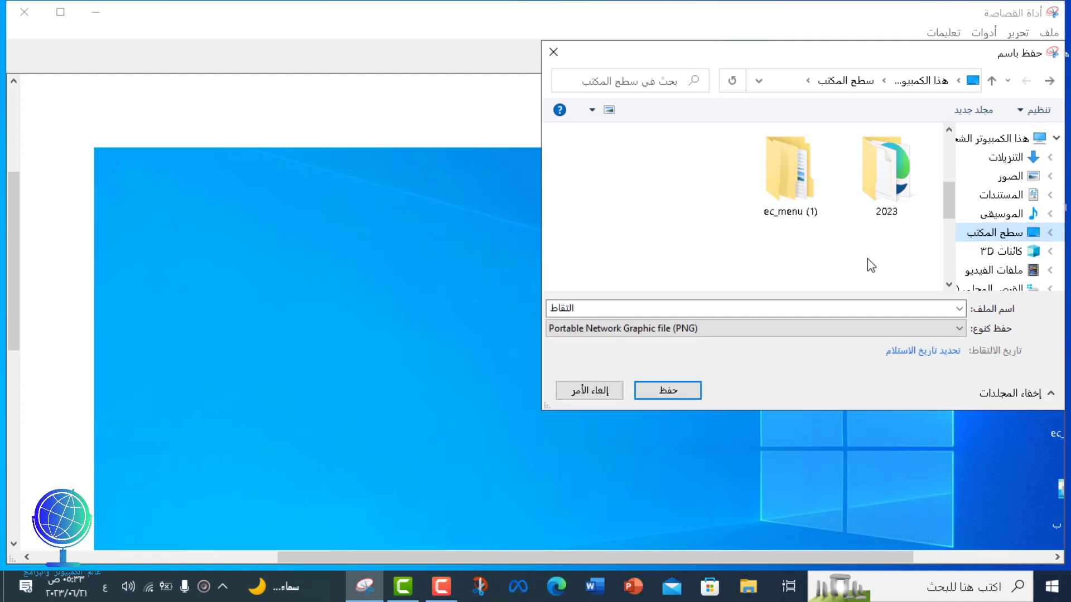
click(668, 391)
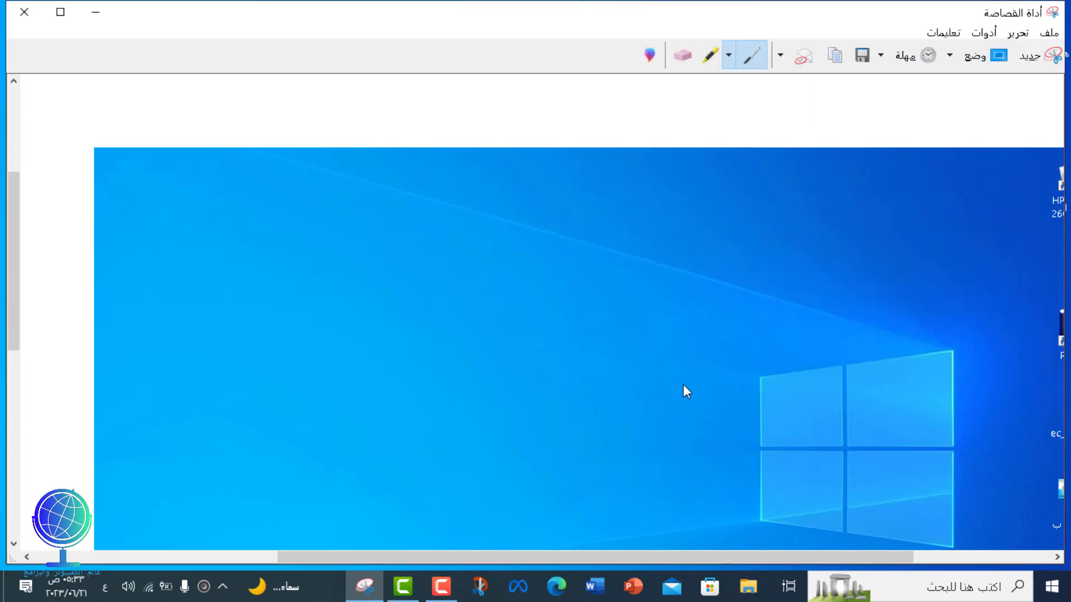
click(23, 10)
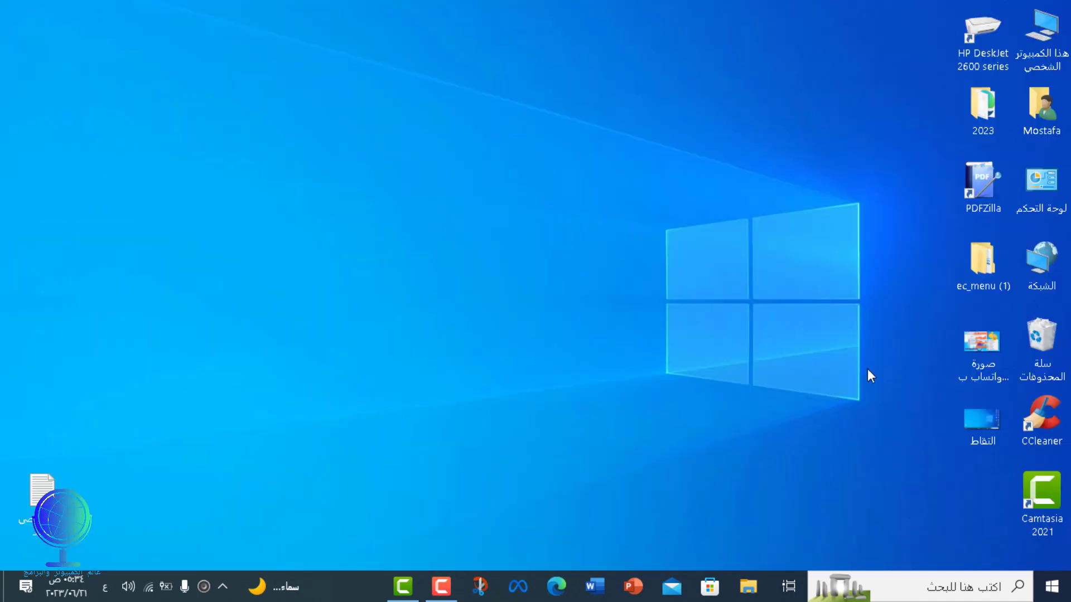
double_click(973, 426)
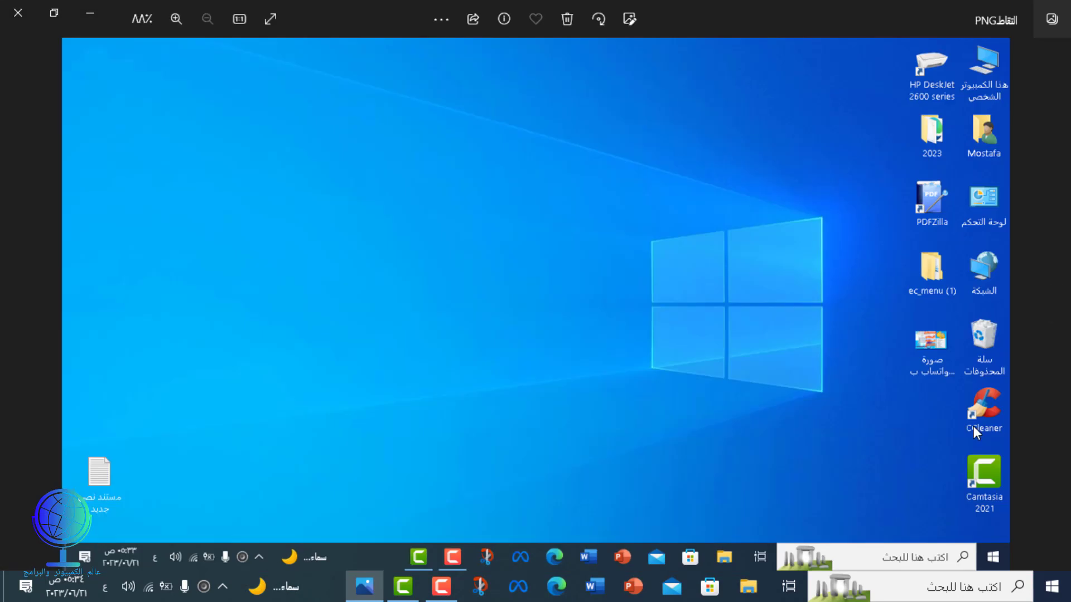
click(18, 13)
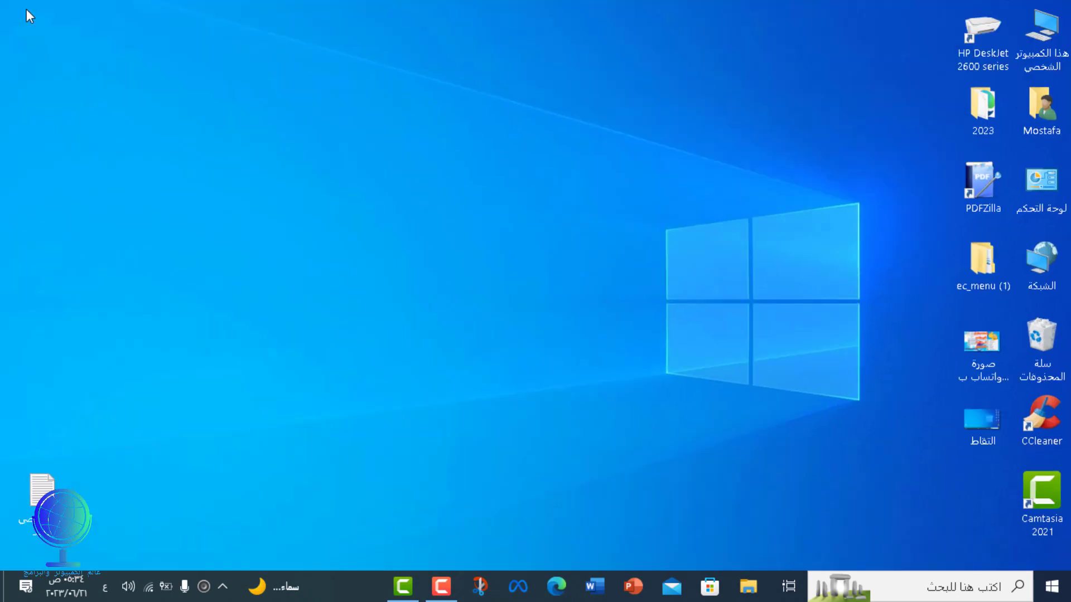
Open Programs and Features from the desktop's system tools, view the installed programs, and close the window
right_click(421, 127)
mouse_move(614, 306)
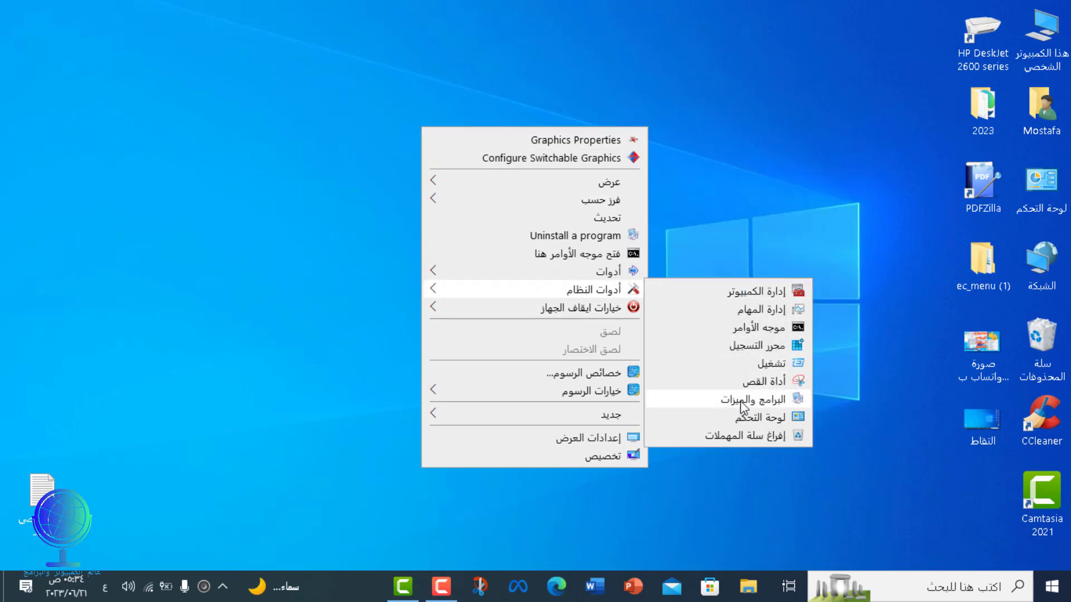
click(742, 402)
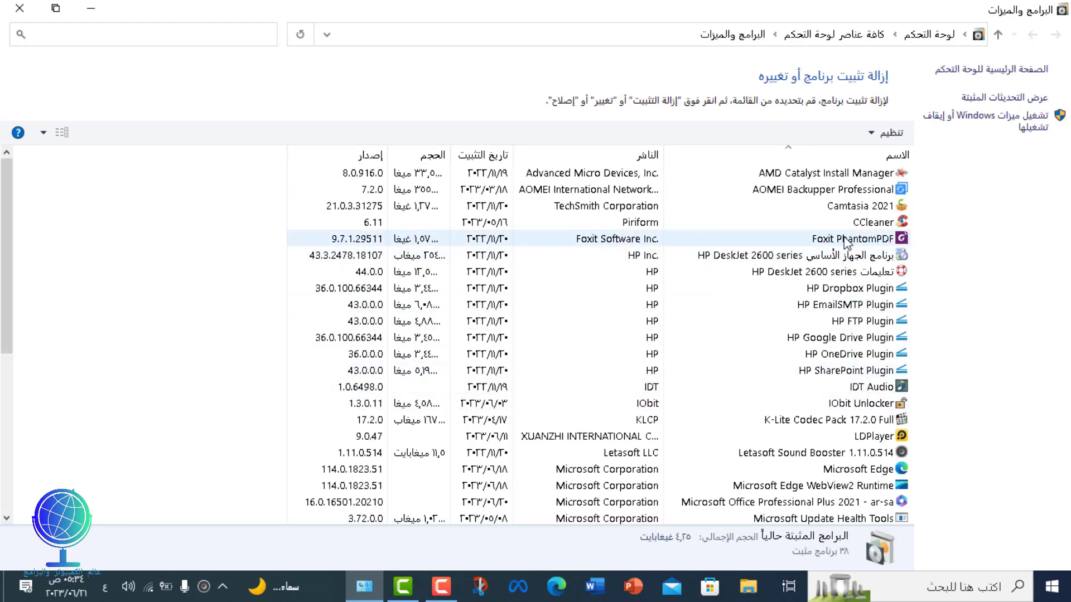
click(19, 8)
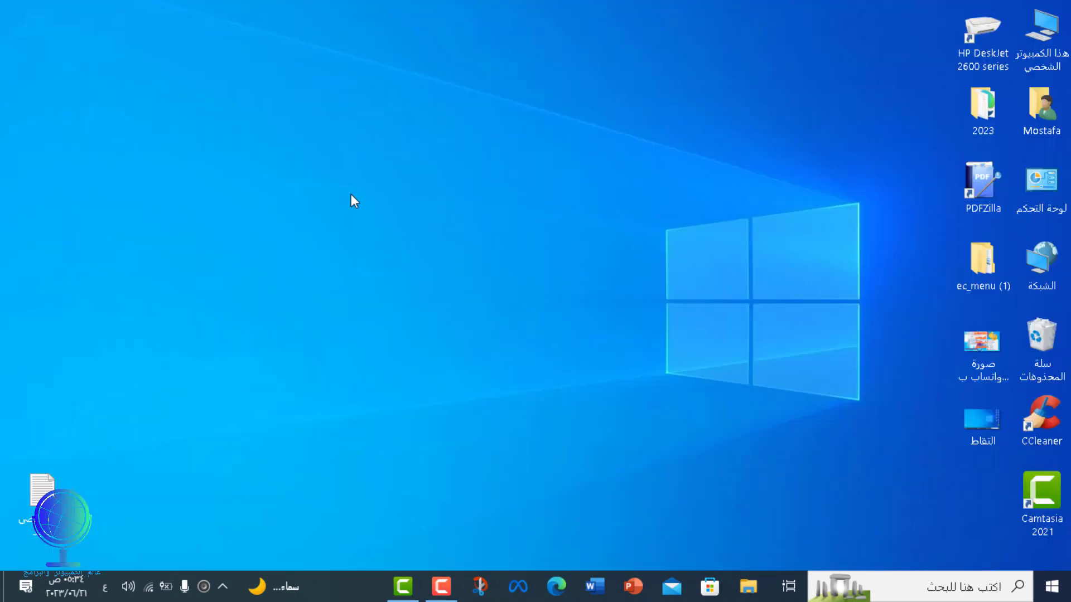
Open the Control Panel from the desktop's system tools and close it again
right_click(363, 135)
mouse_move(537, 295)
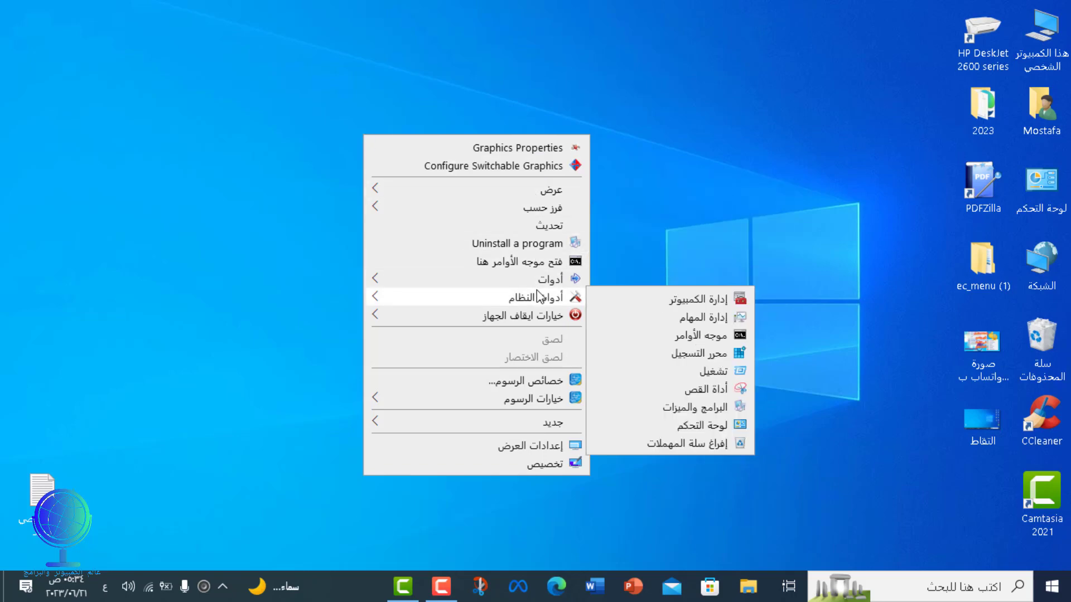
click(702, 426)
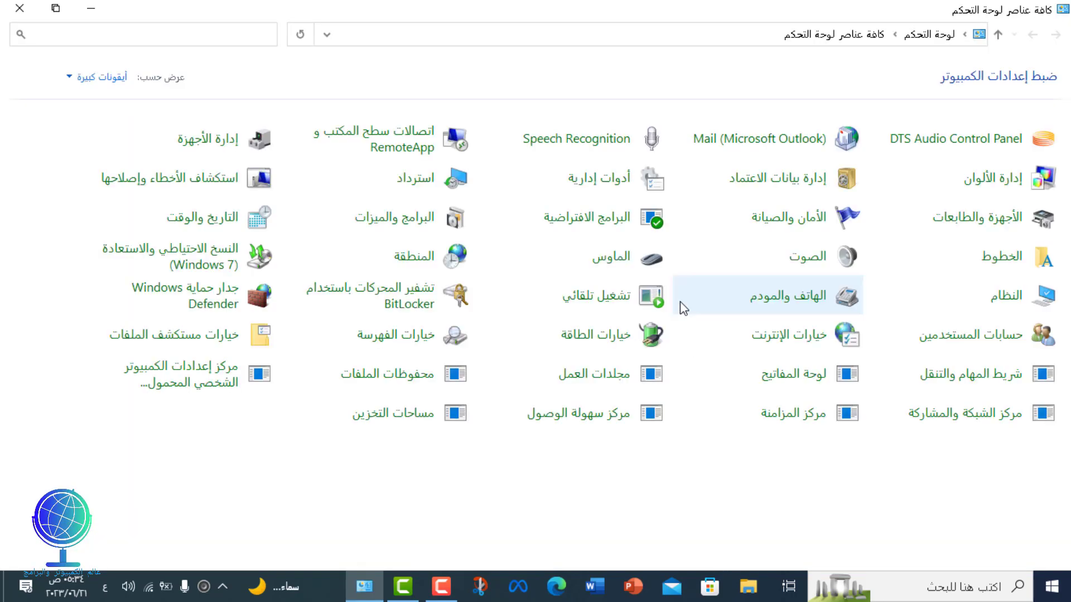
click(20, 8)
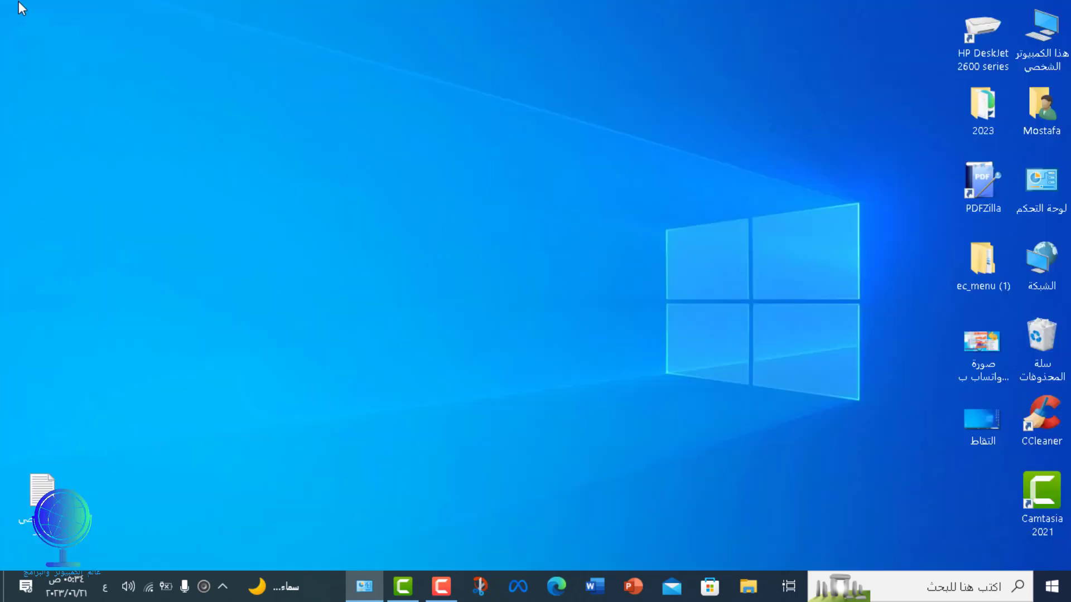
Empty the Recycle Bin using the desktop's system tools
right_click(478, 79)
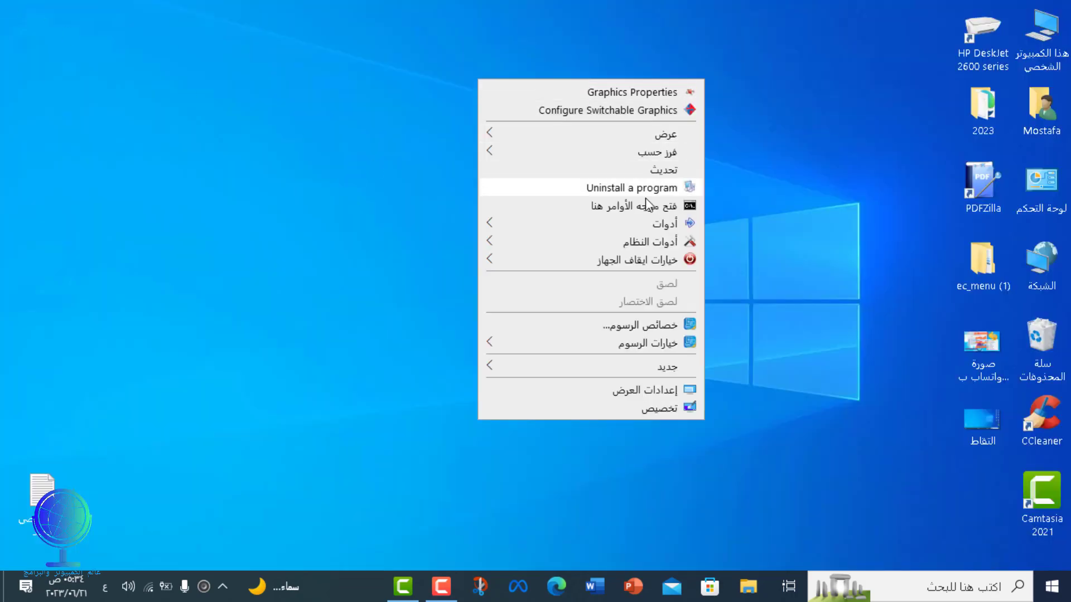
mouse_move(641, 245)
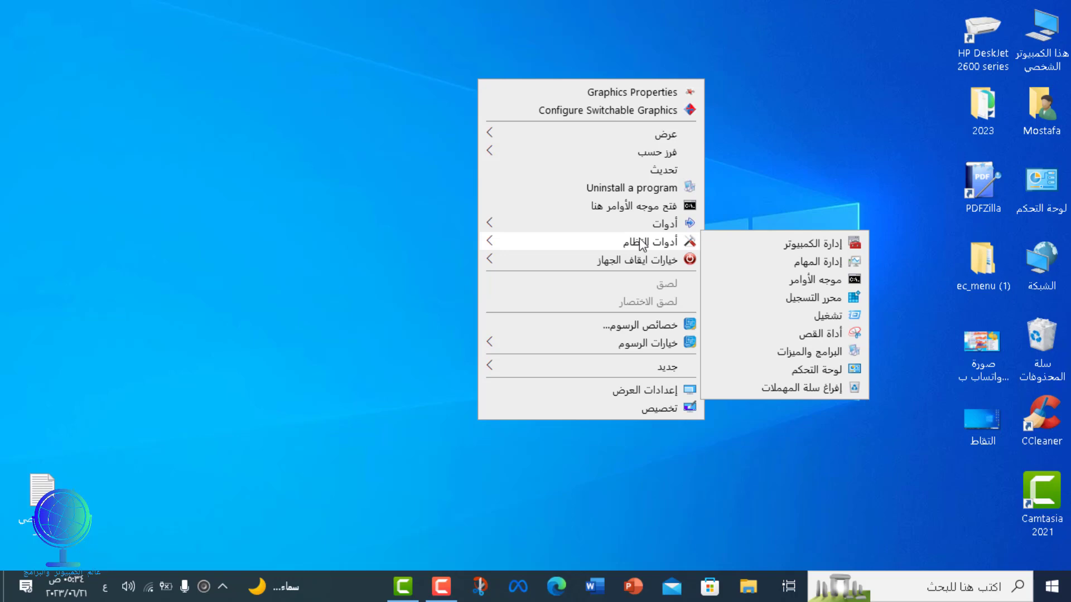
click(819, 388)
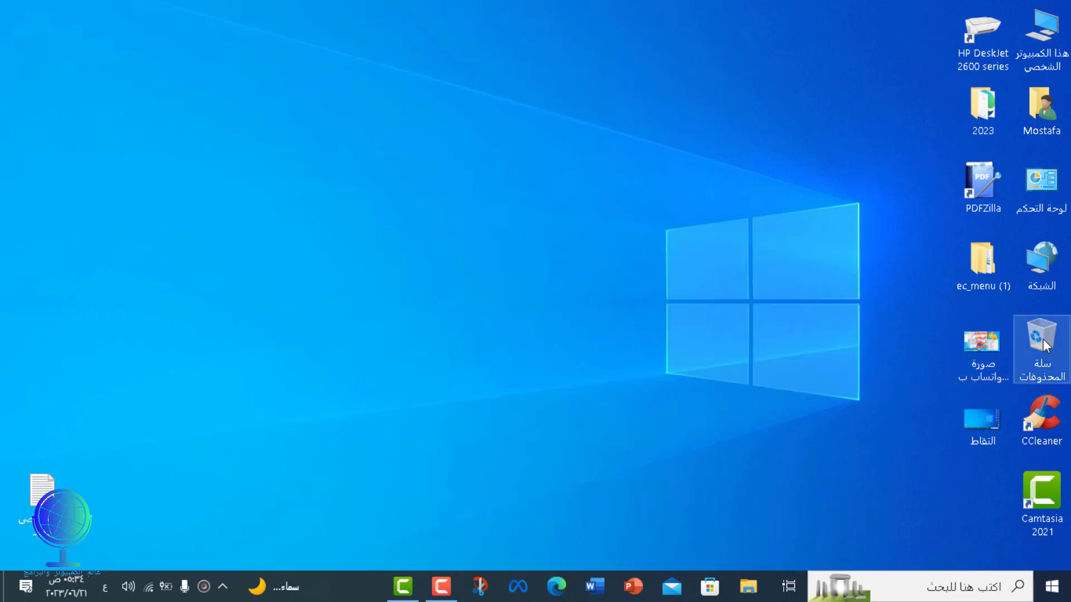
Open the Windows shut-down dialog from the desktop's shutdown options, view its list of available actions, and cancel without shutting down
right_click(282, 125)
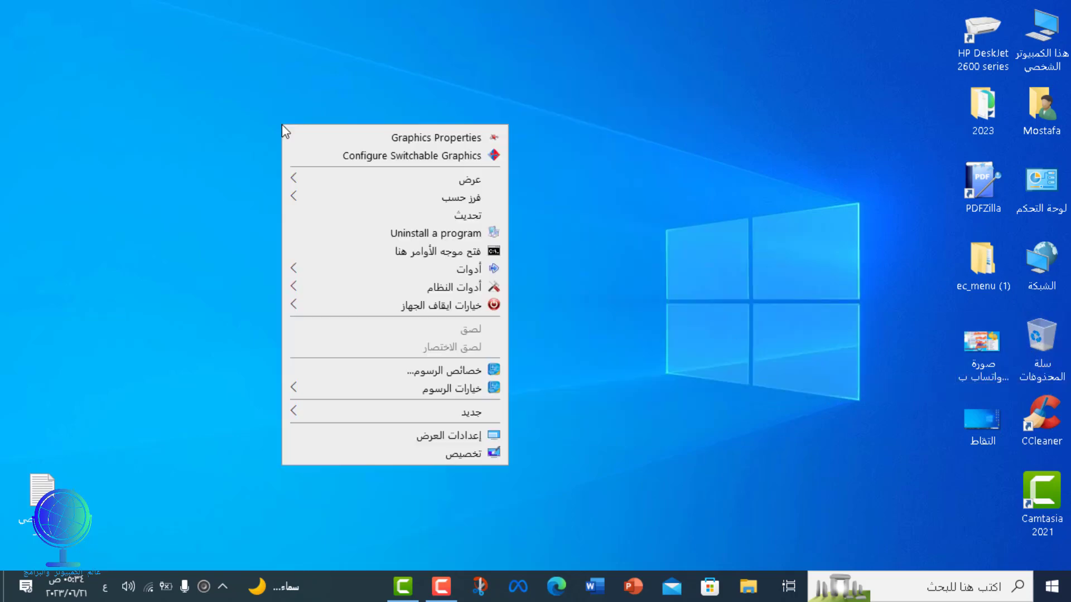
mouse_move(483, 290)
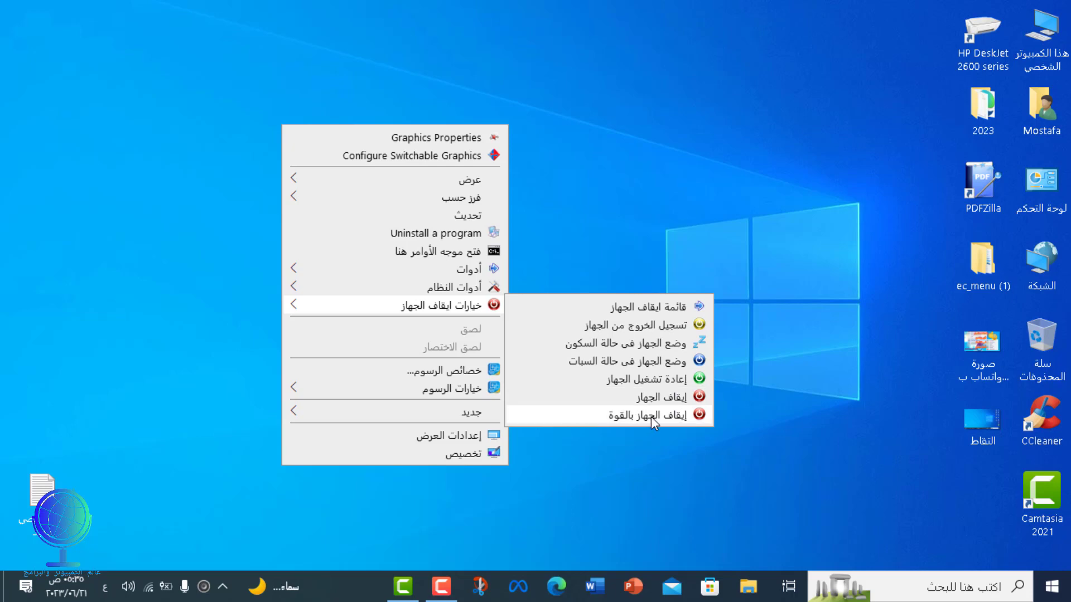
click(676, 316)
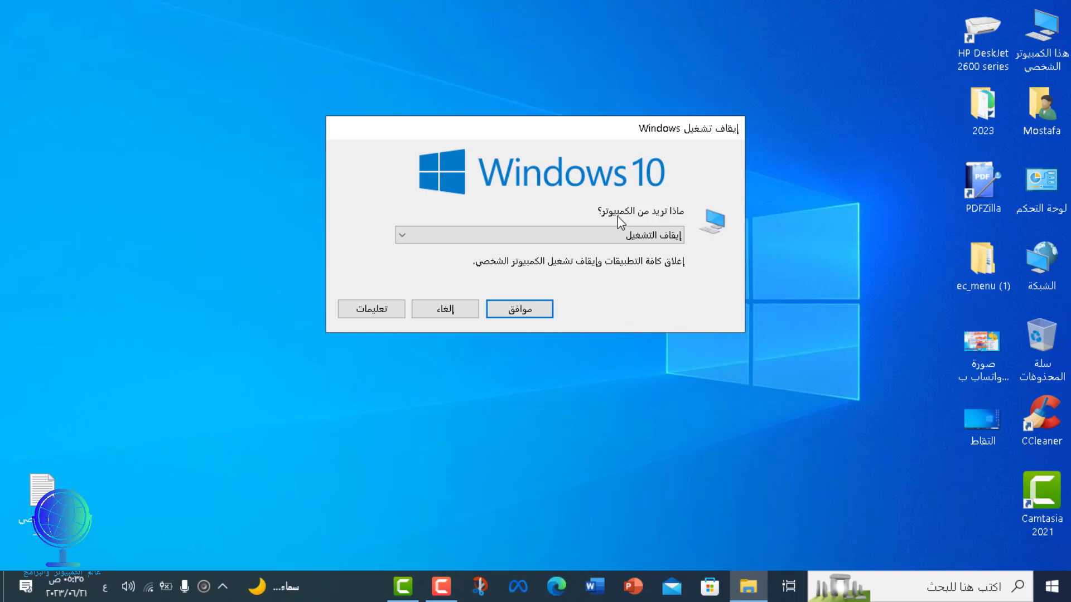
click(618, 237)
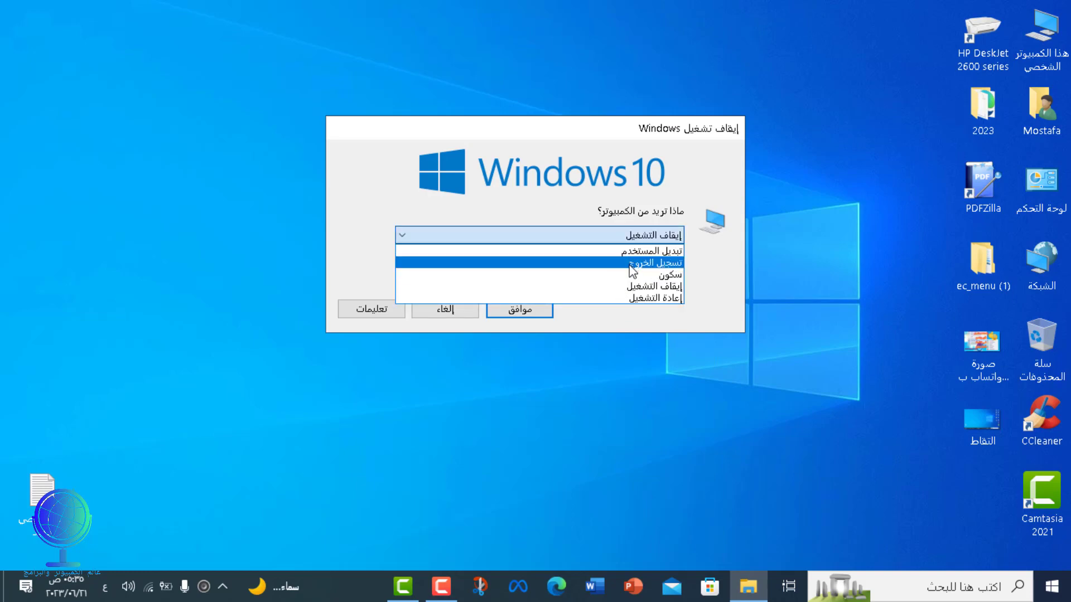
click(621, 310)
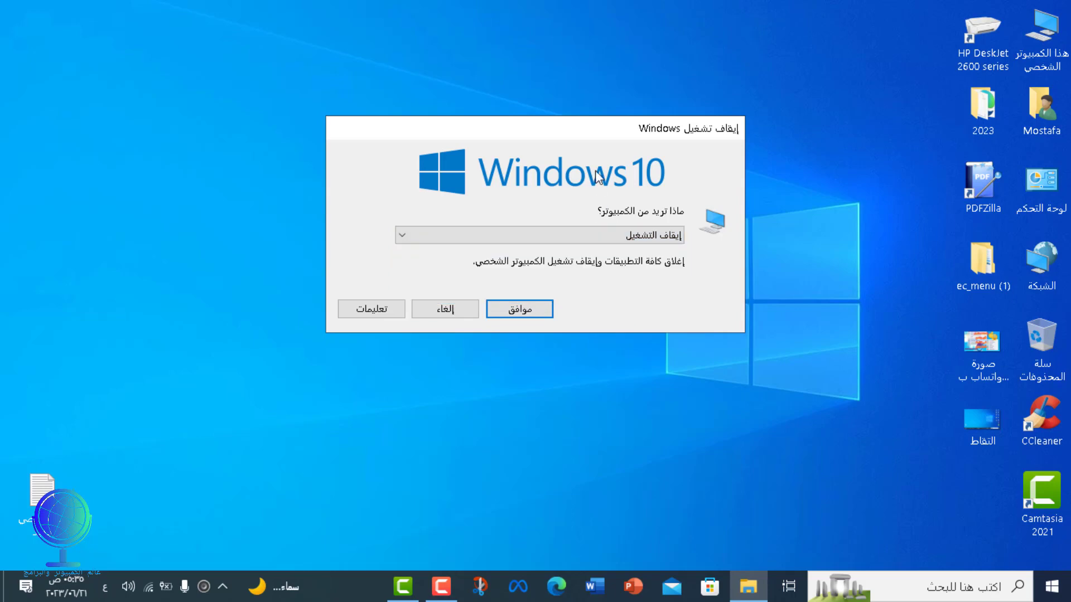
click(456, 316)
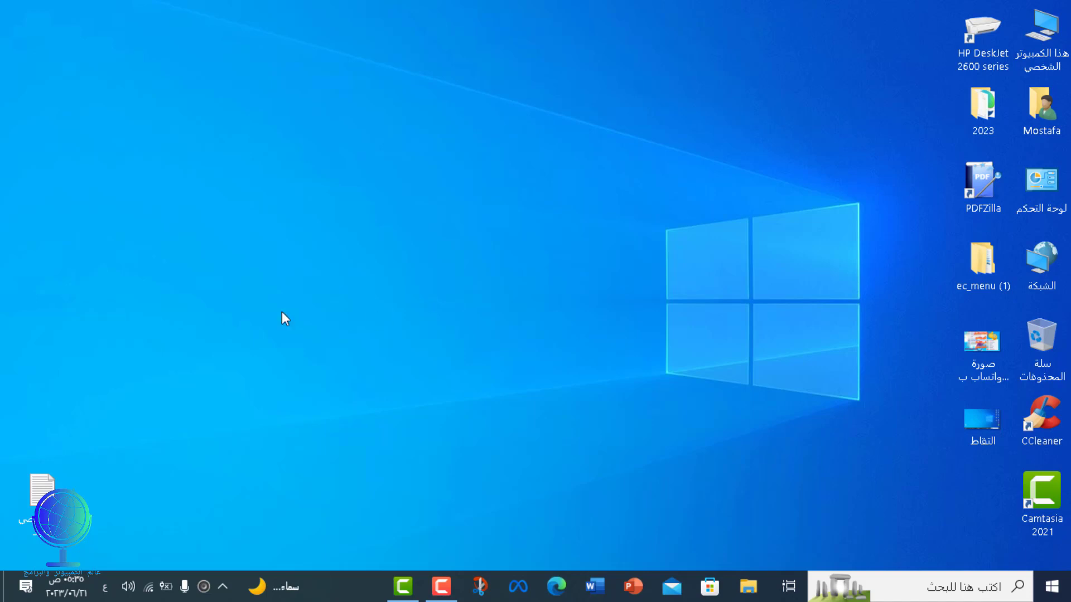
Copy the Easy Context Menu web address from the text document on the desktop and close the document
double_click(42, 491)
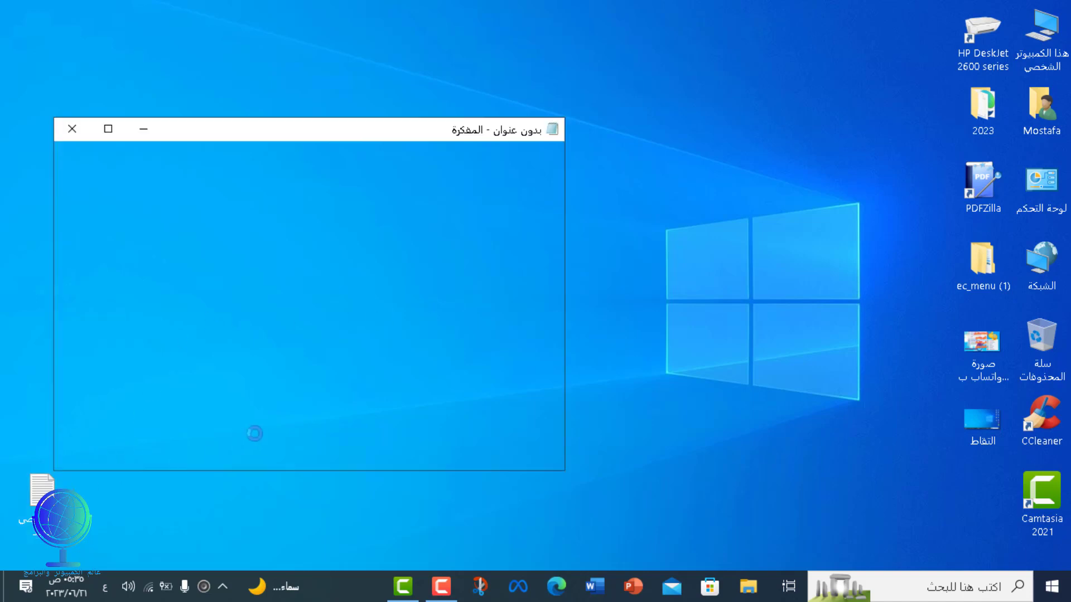
click(109, 129)
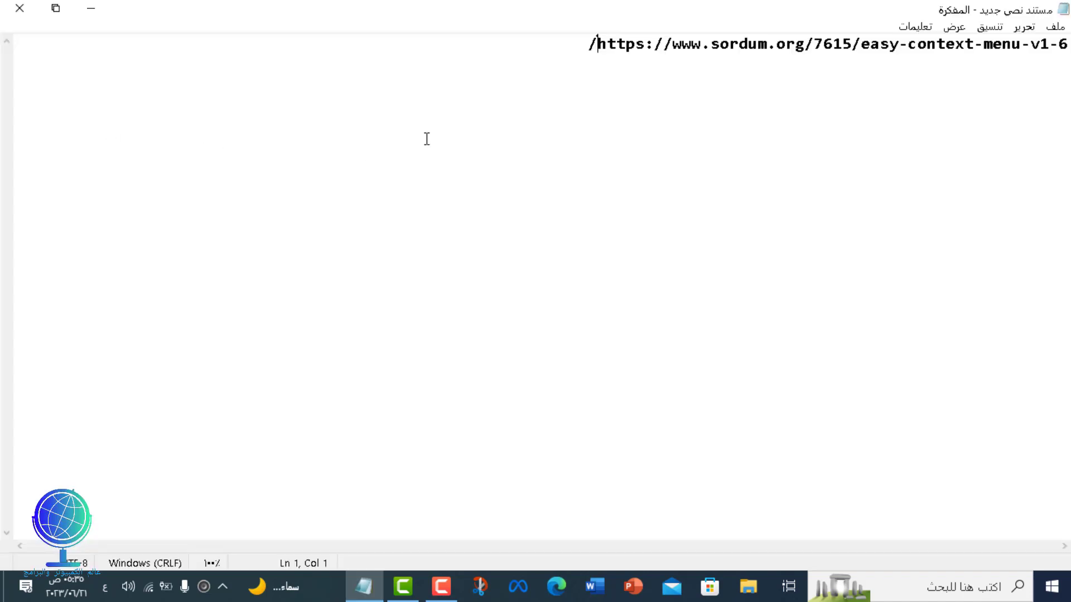
drag(567, 52, 599, 37)
right_click(600, 37)
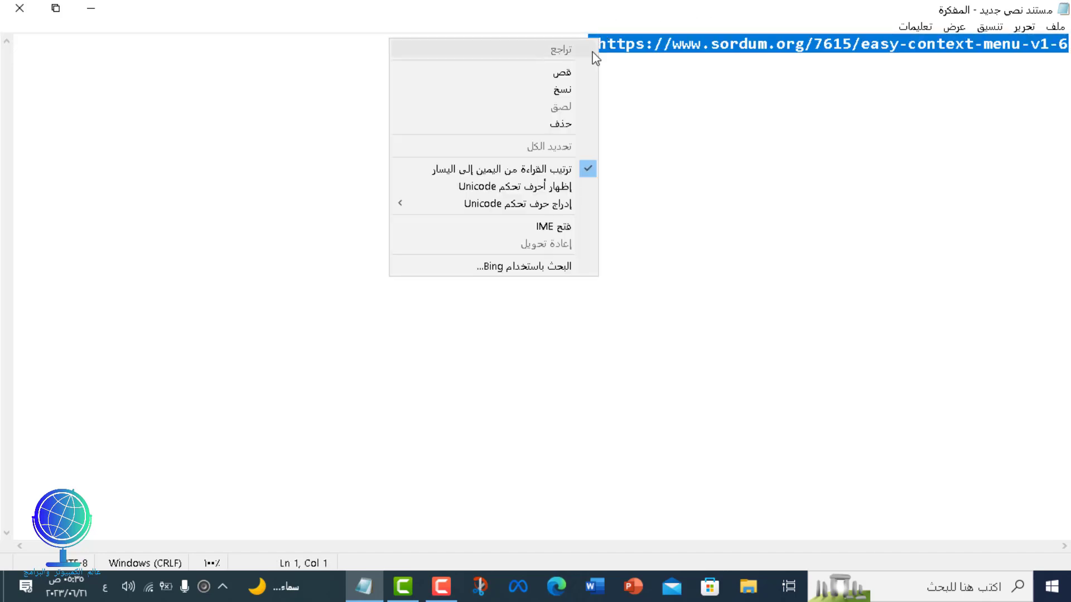
click(574, 88)
click(15, 9)
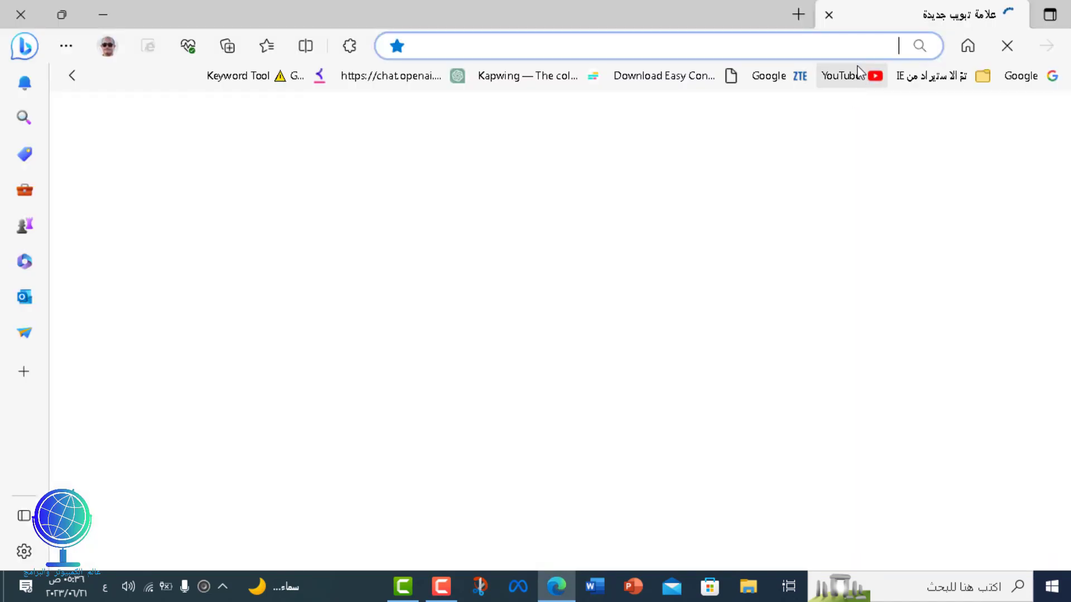
click(857, 45)
right_click(857, 45)
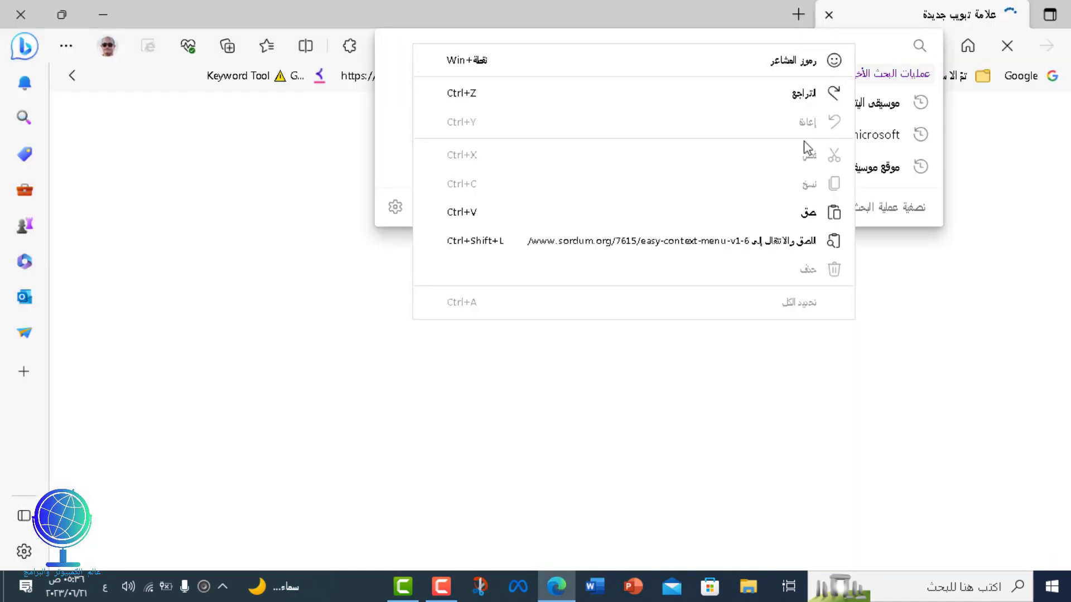
click(805, 211)
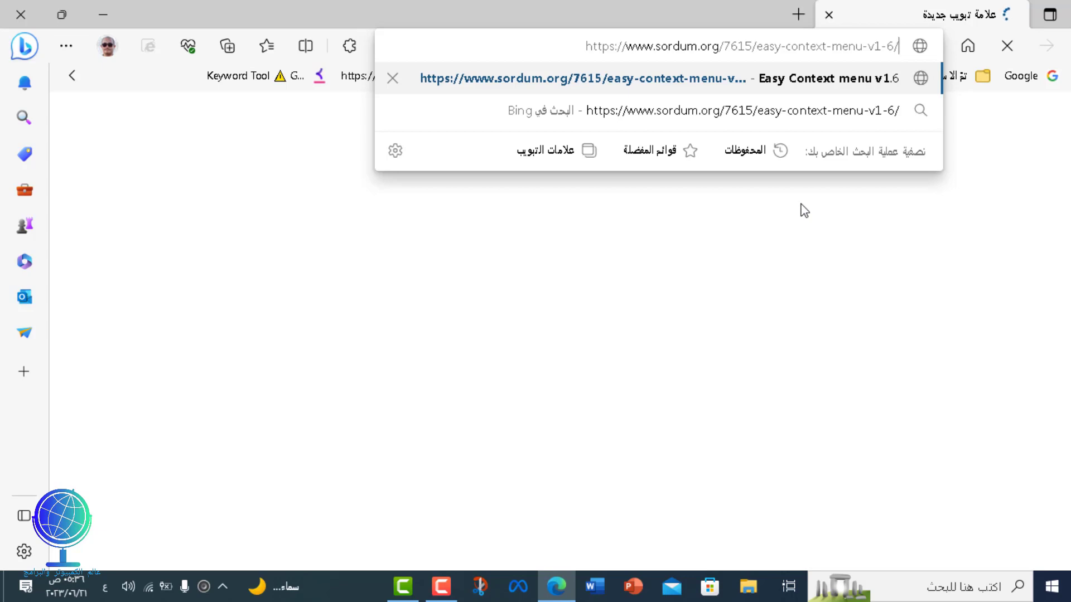
key(Return)
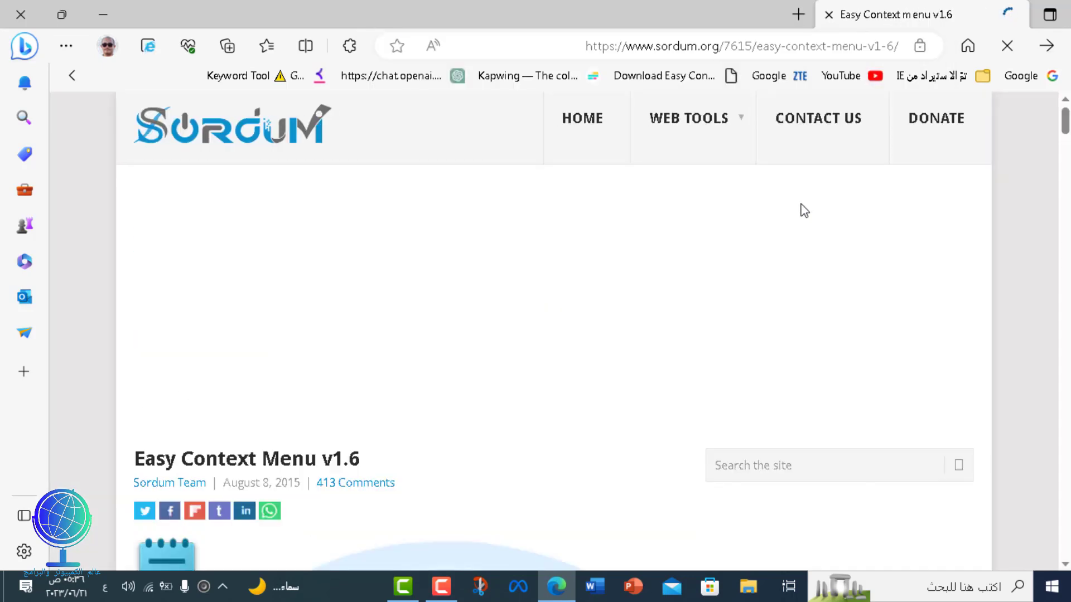
Download ec_menu.zip from the end of the Easy Context Menu page, dismissing the interrupting ad, and close the browser
scroll(456, 319, down, 10)
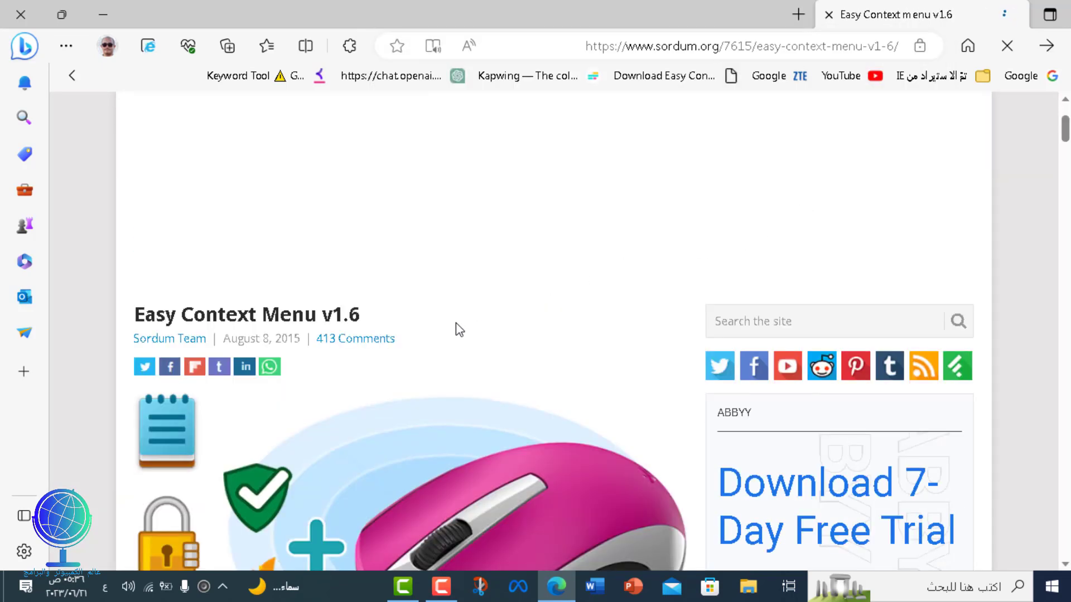
scroll(456, 319, down, 14)
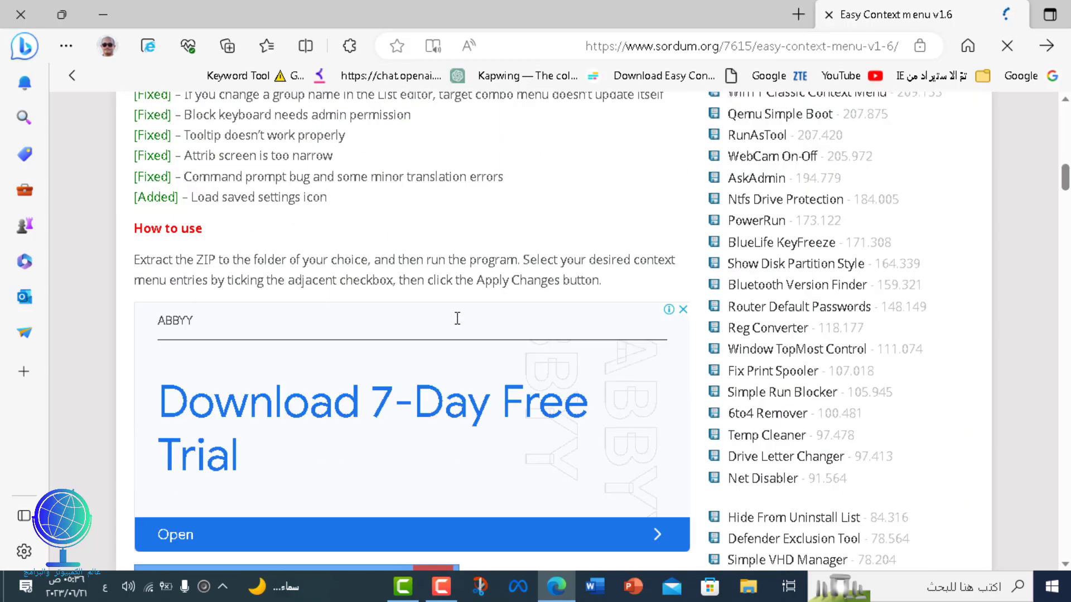
scroll(456, 325, down, 20)
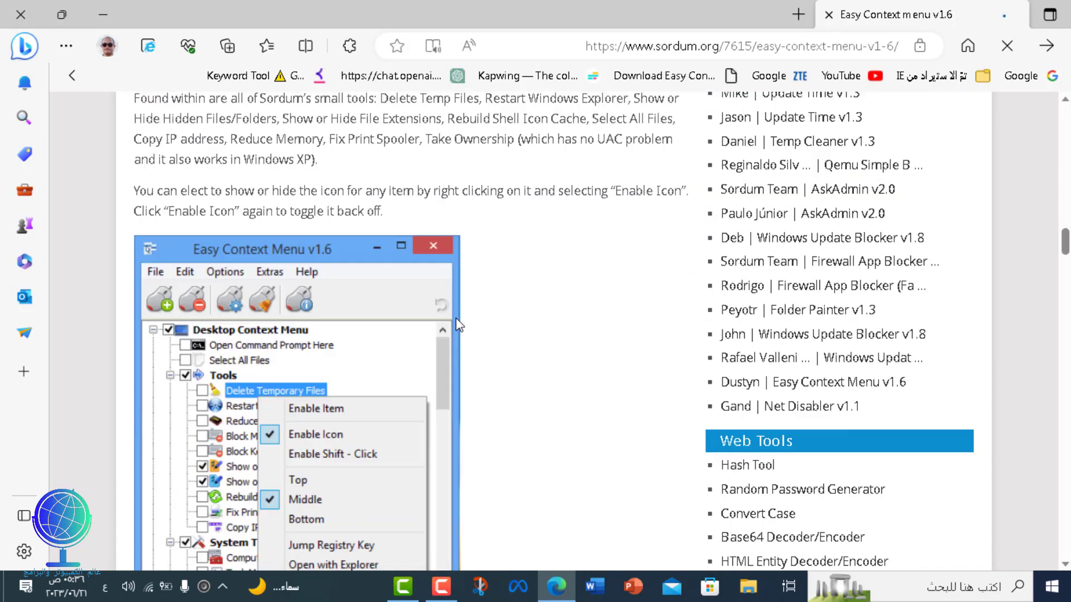
scroll(456, 323, down, 20)
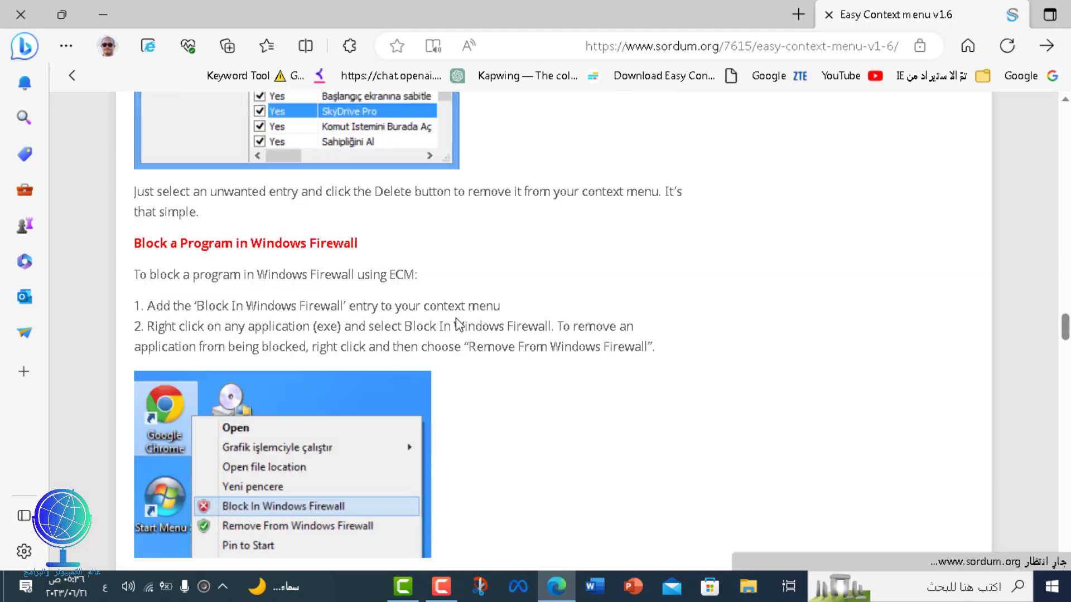
scroll(457, 325, down, 14)
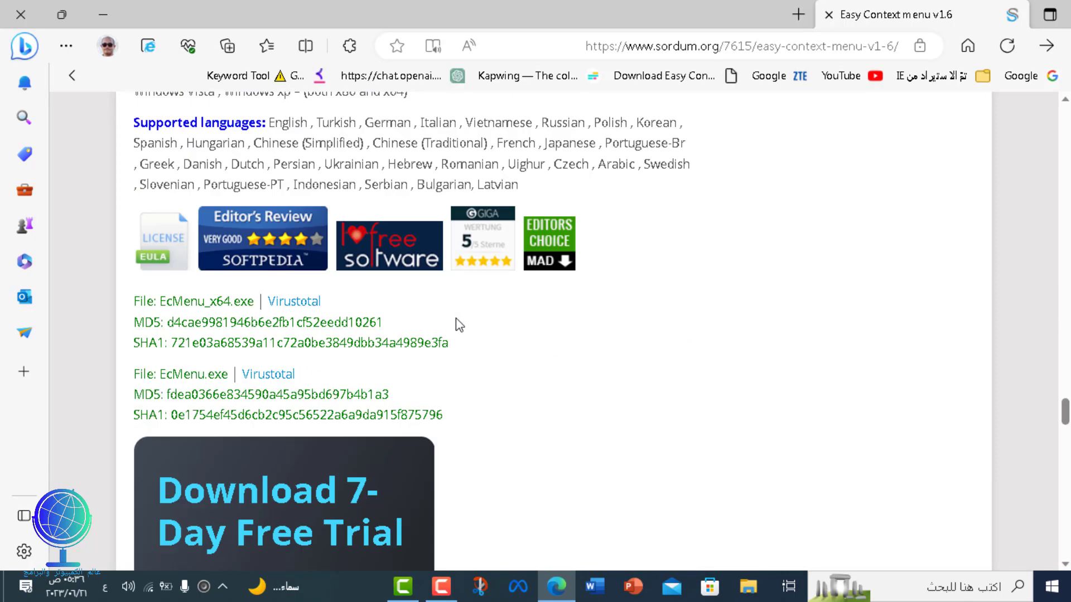
scroll(457, 325, down, 8)
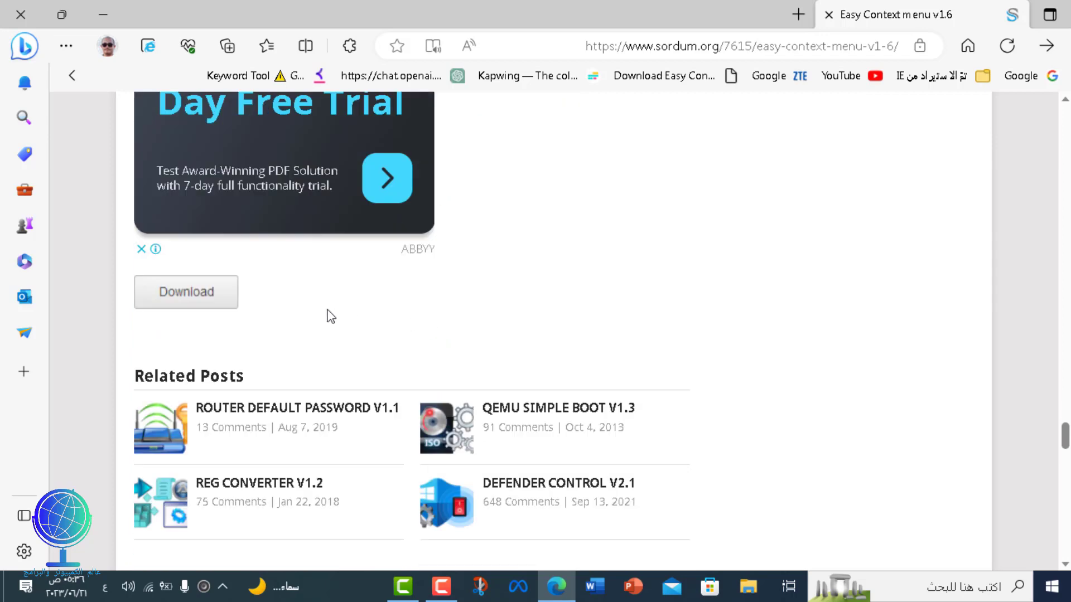
click(198, 292)
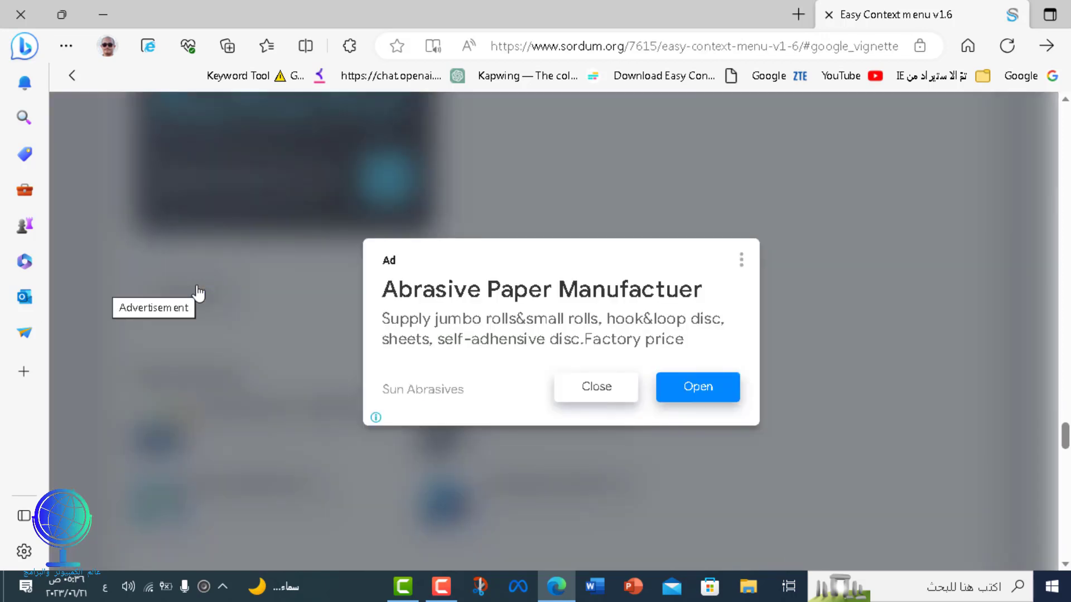
click(610, 387)
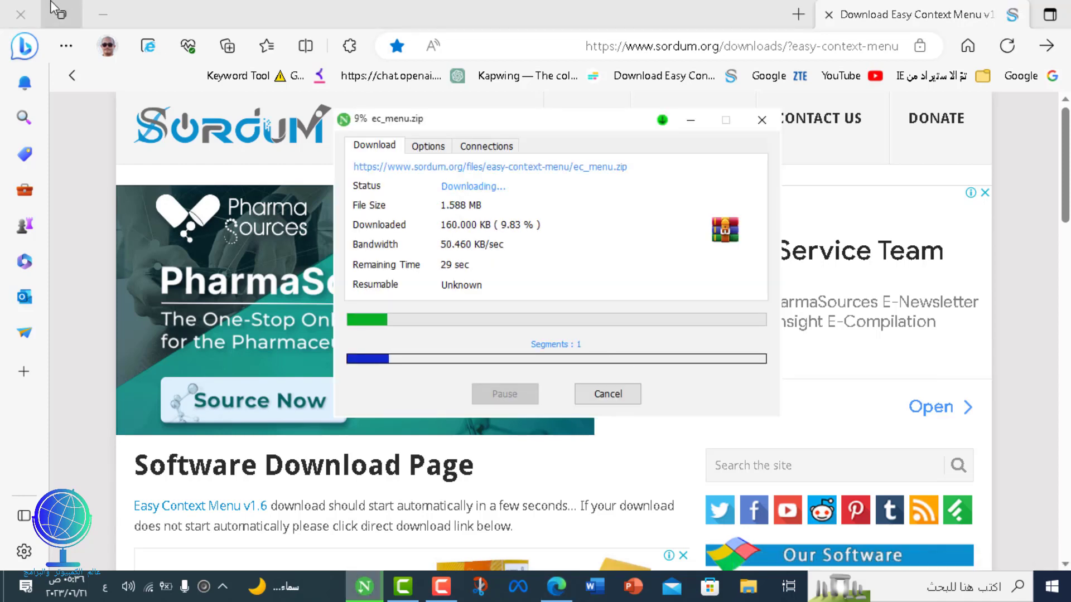
click(21, 14)
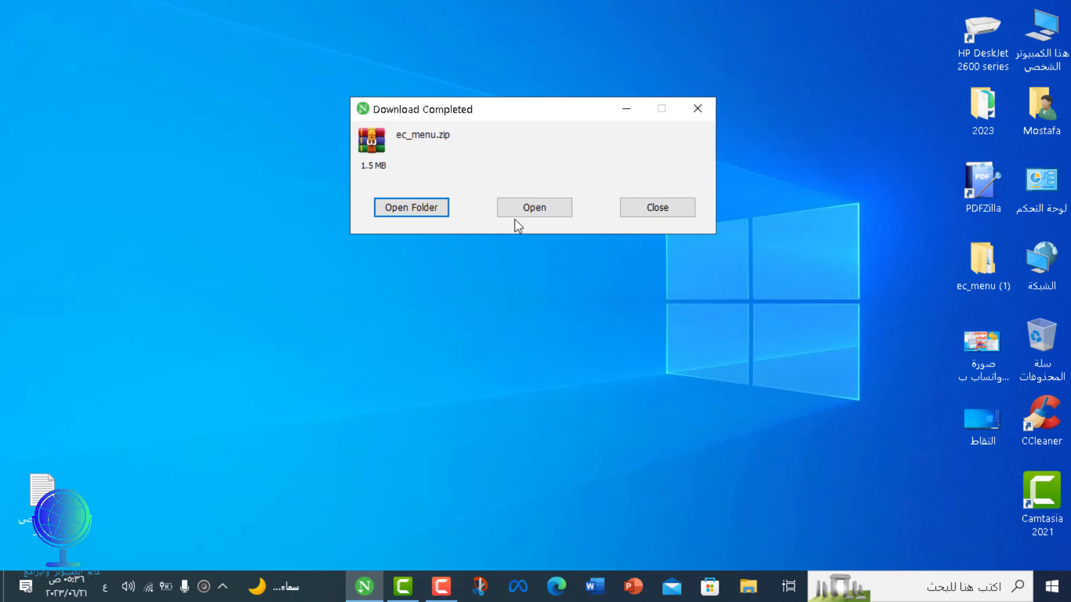
Move the downloaded ec_menu archive from the Downloads folder to an empty area of the desktop
click(438, 208)
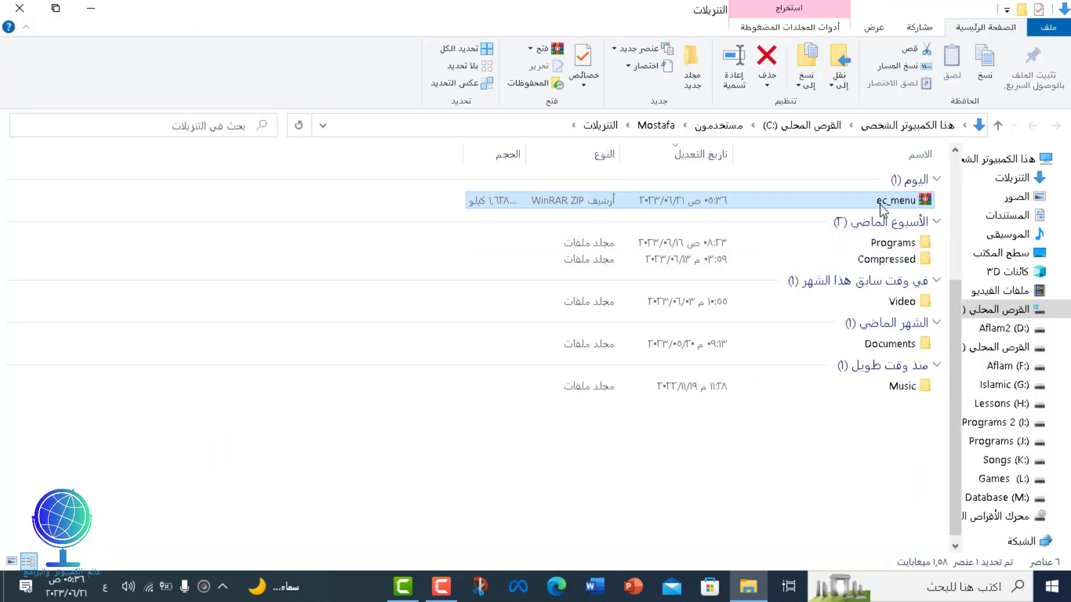
right_click(880, 205)
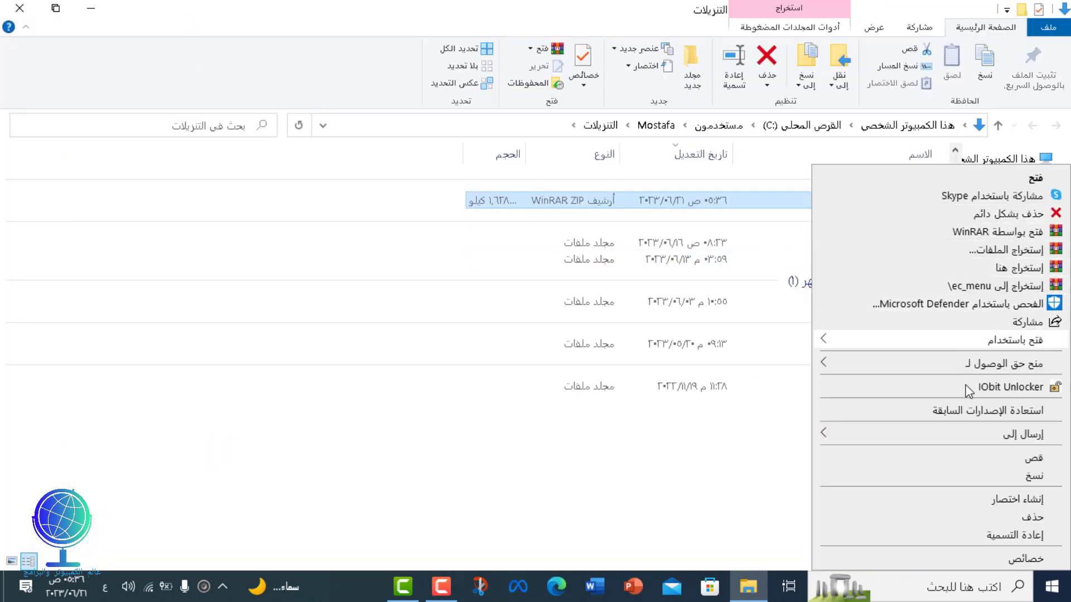
click(971, 461)
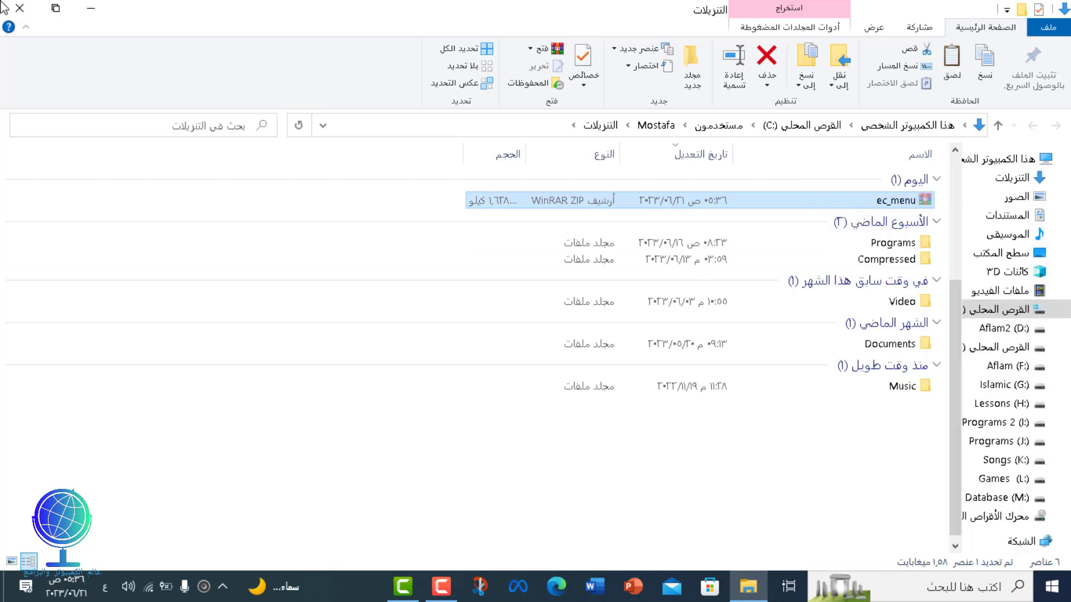
click(20, 8)
right_click(247, 160)
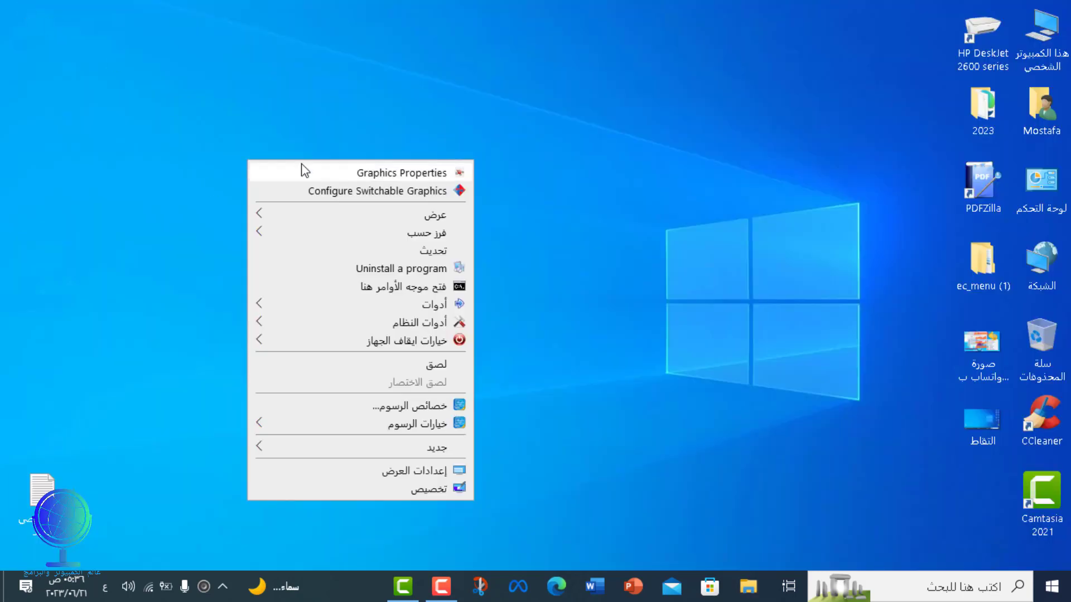
click(431, 366)
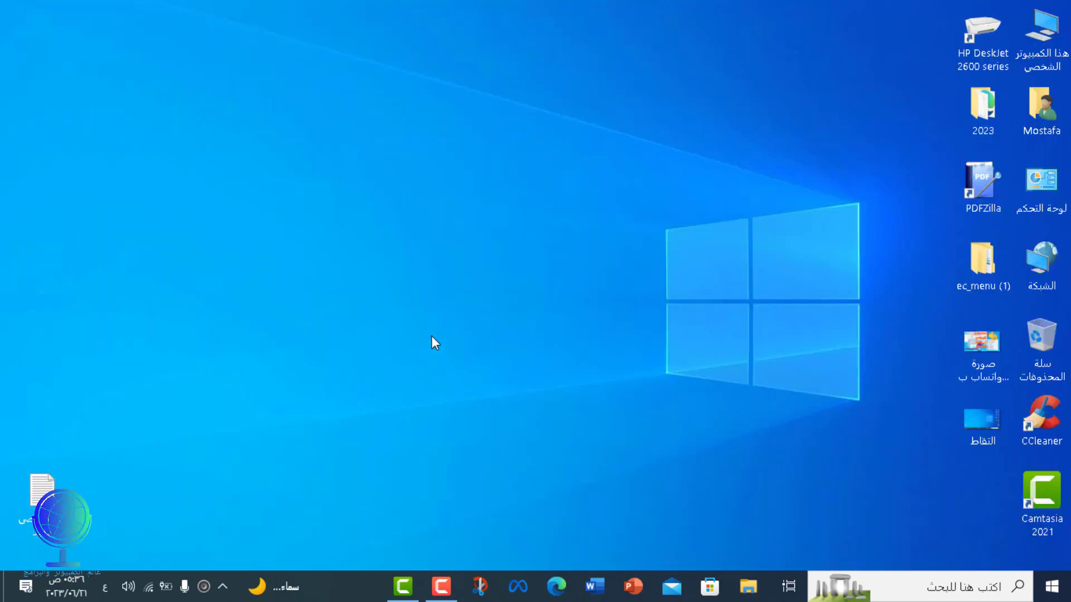
drag(238, 116, 95, 160)
Extract the ec_menu archive on the desktop and place the extracted EcMenu_v1.6 folder beside the archive
right_click(100, 170)
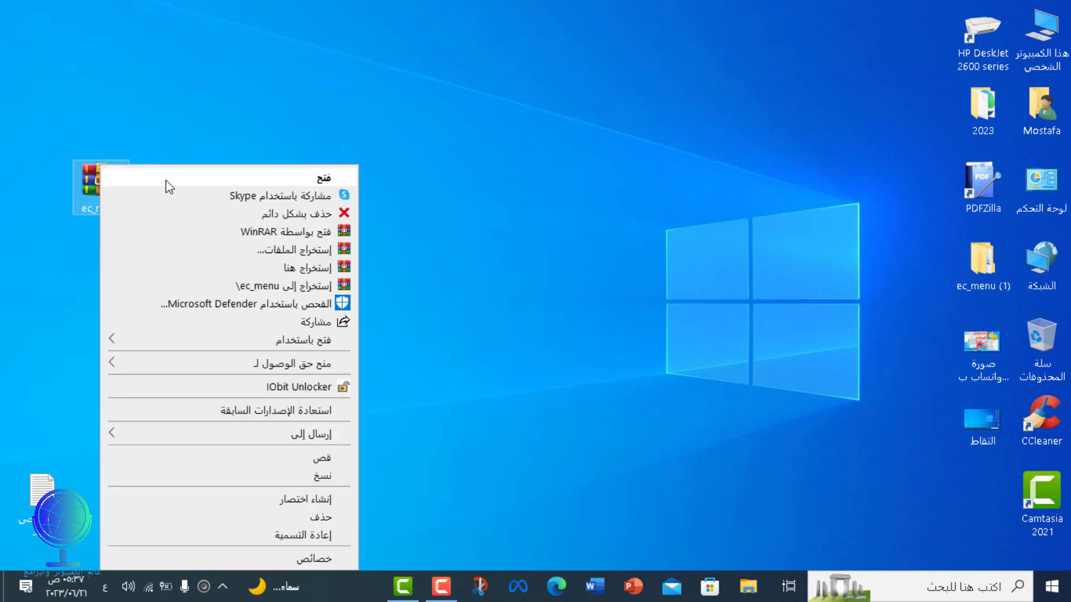
click(288, 272)
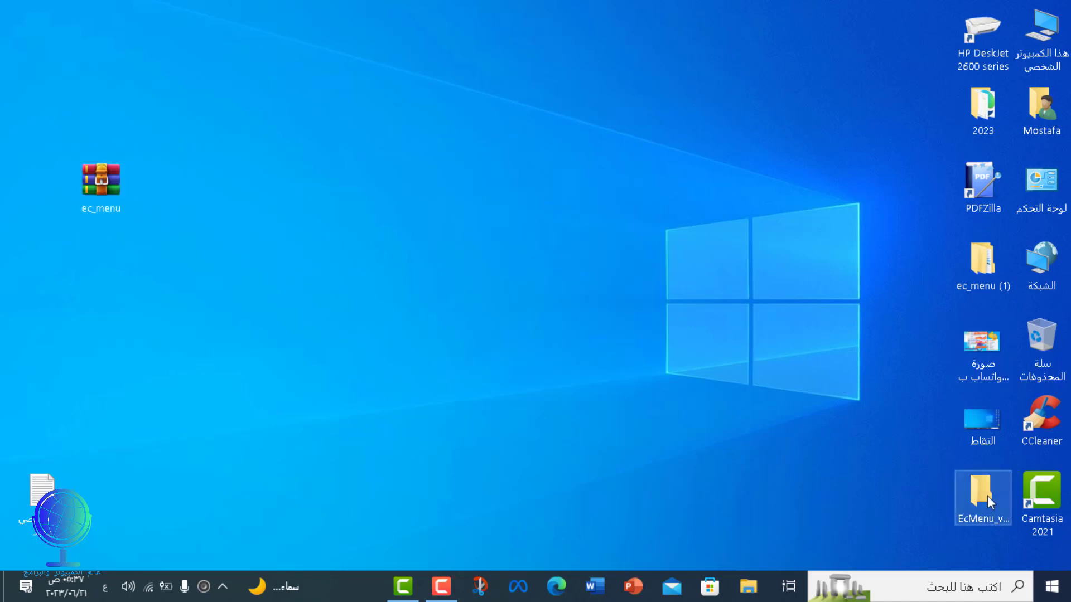
drag(985, 502, 295, 191)
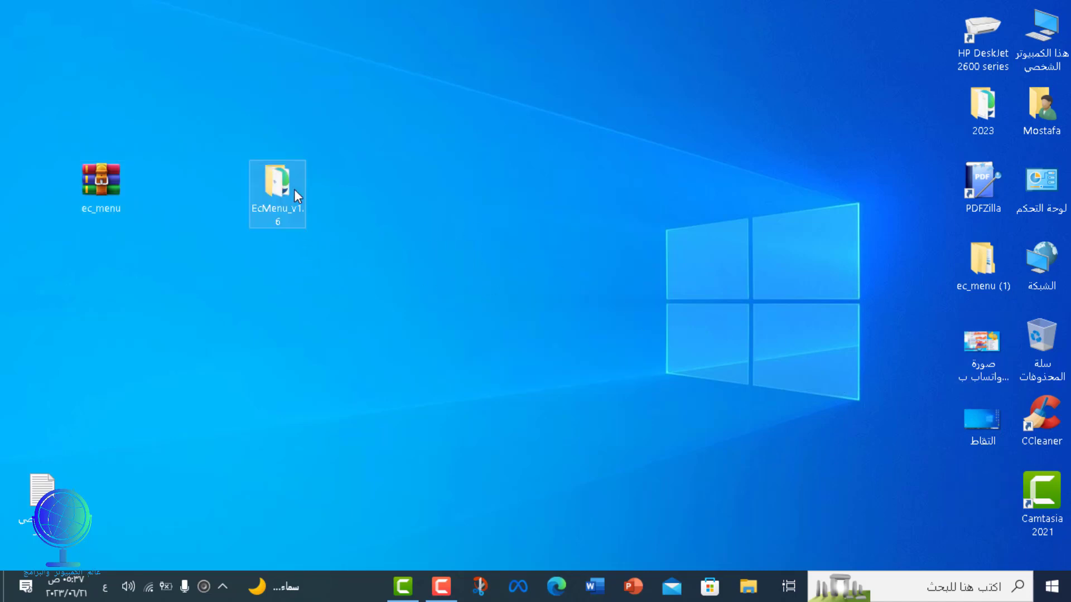
Open the EcMenu_v1.6 folder, view the contents of its Files subfolder, and return to EcMenu_v1.6
double_click(290, 190)
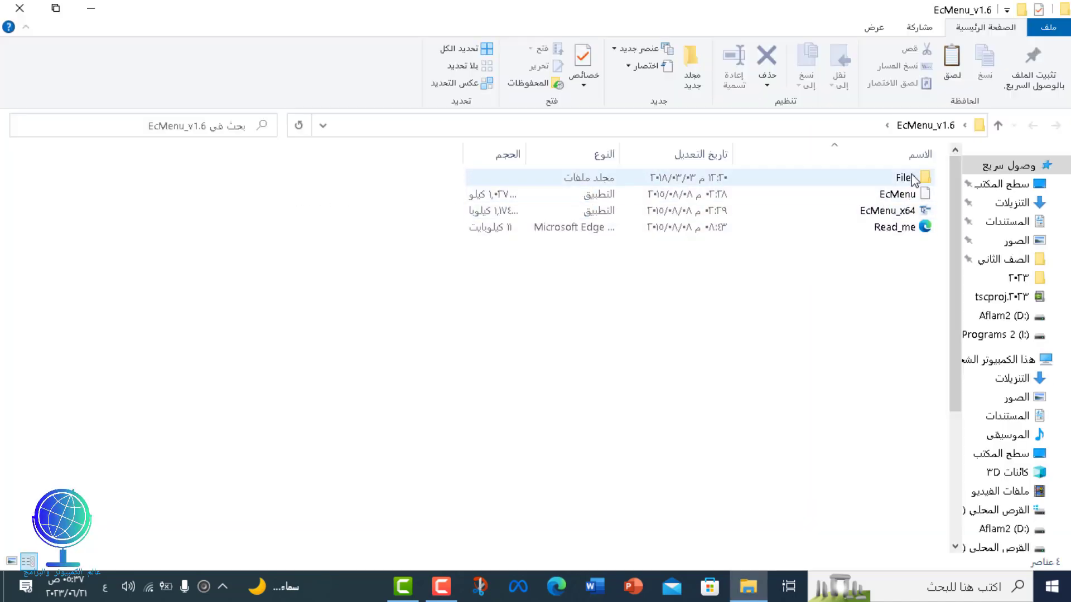
click(913, 178)
double_click(913, 178)
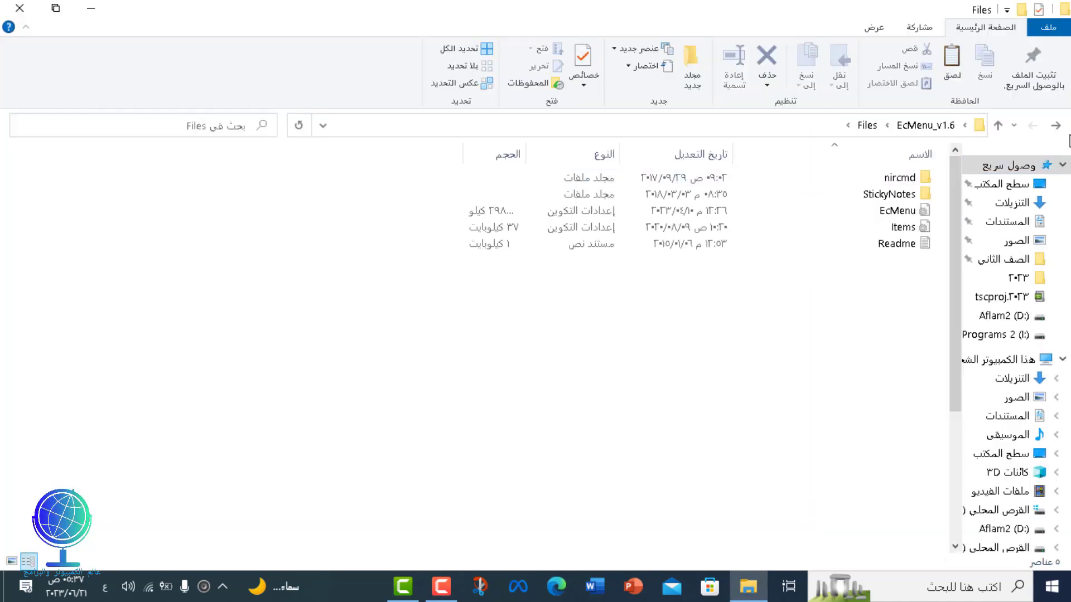
click(1056, 128)
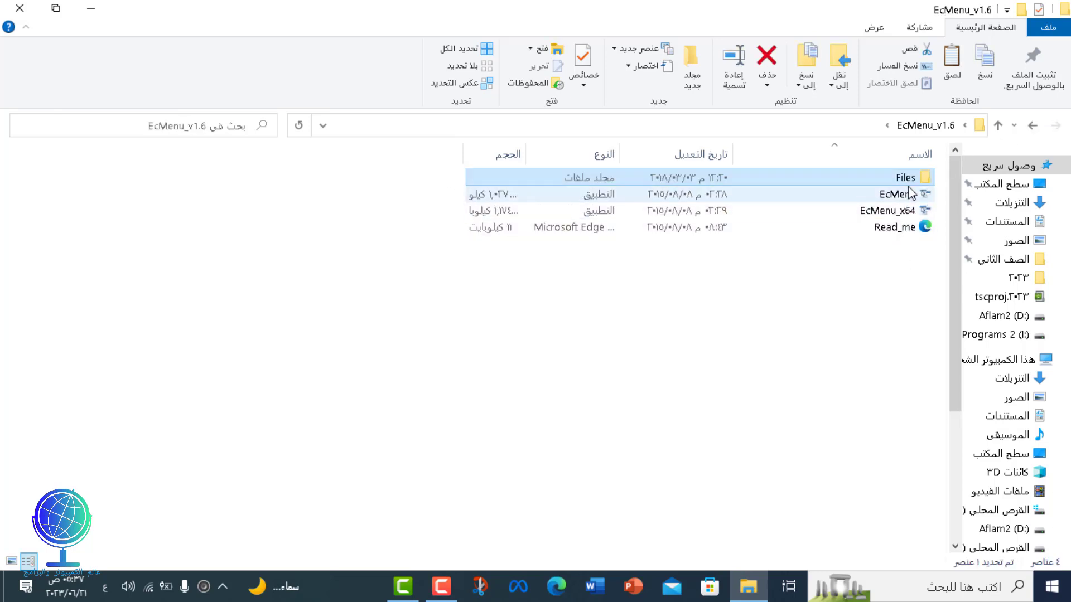
Display the contents of the EcMenu_v1.6 folder as large icons
click(880, 32)
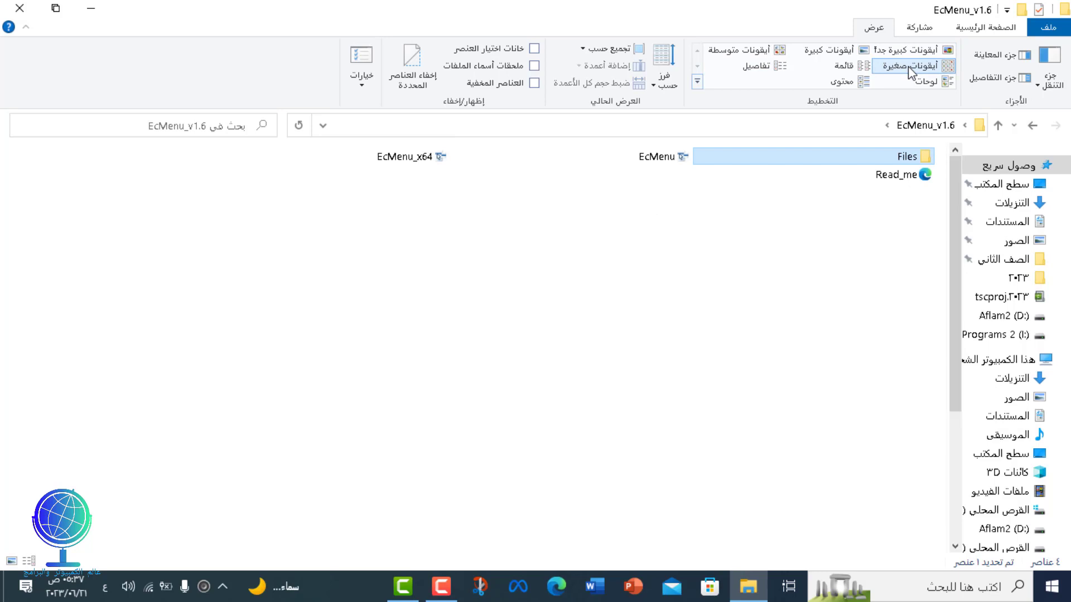
click(908, 52)
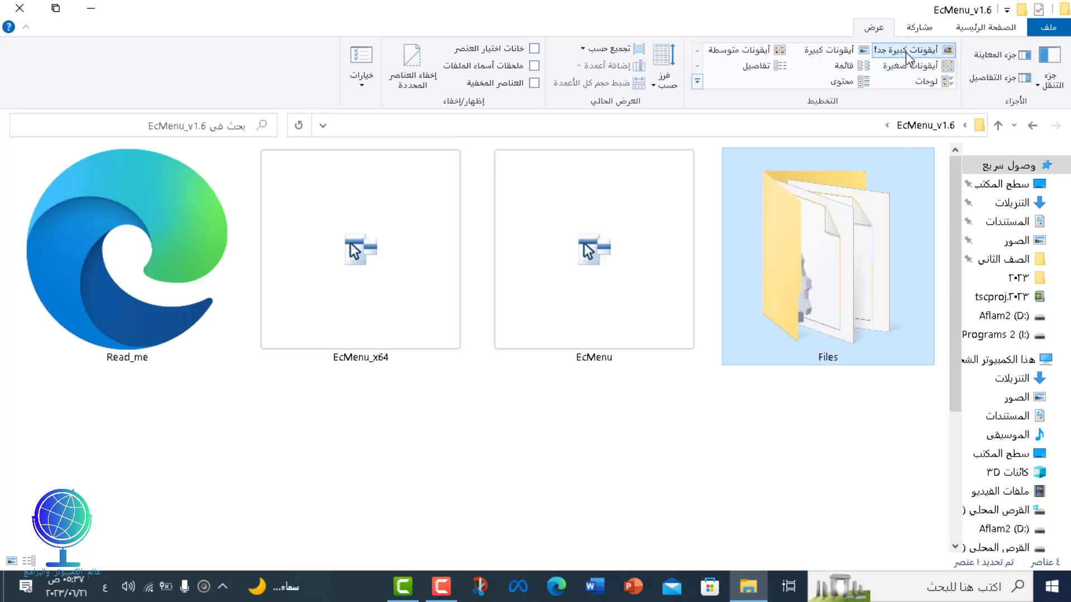
click(855, 54)
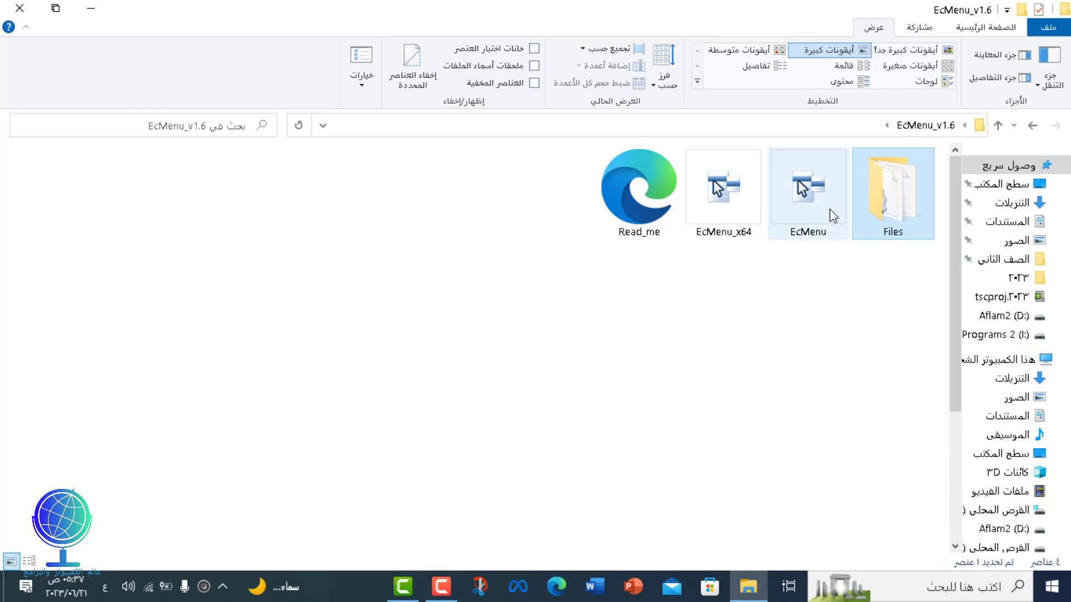
Launch EcMenu_x64 from the EcMenu_v1.6 folder and close the folder window
mouse_move(730, 212)
mouse_move(811, 205)
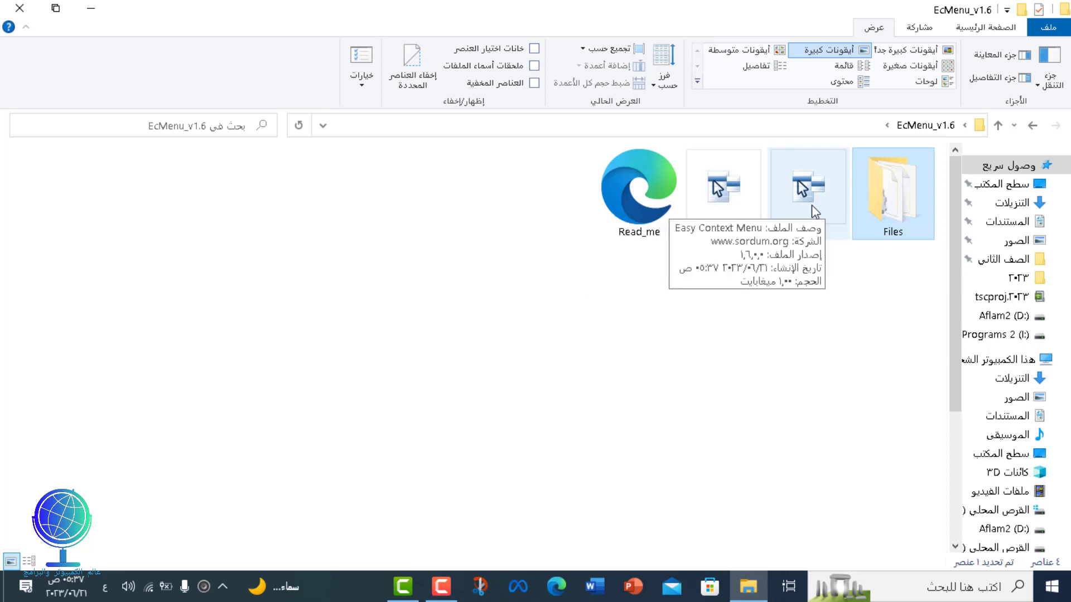
click(742, 190)
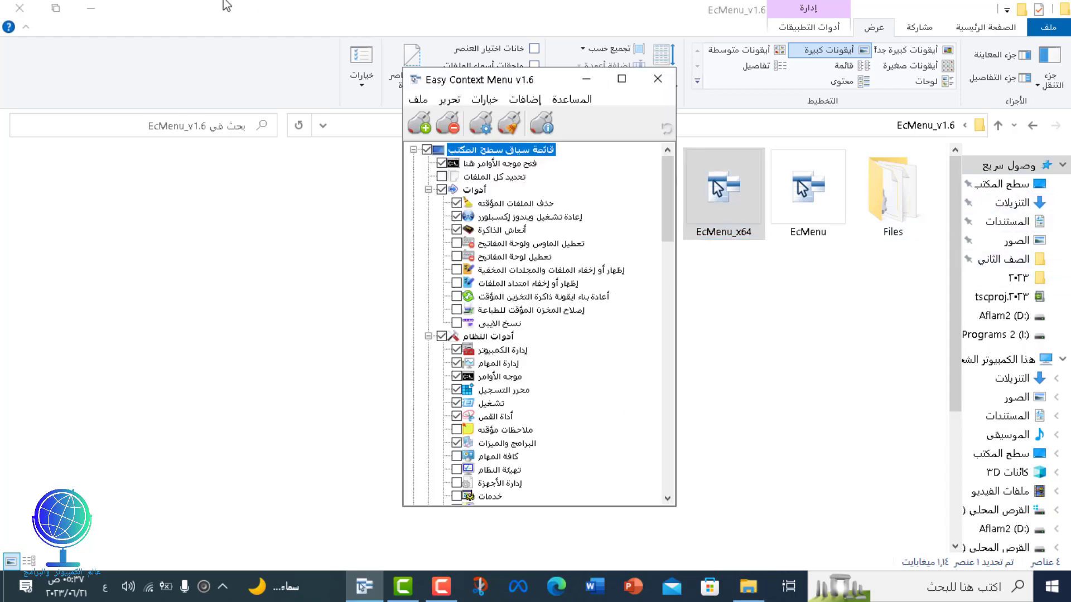
click(14, 8)
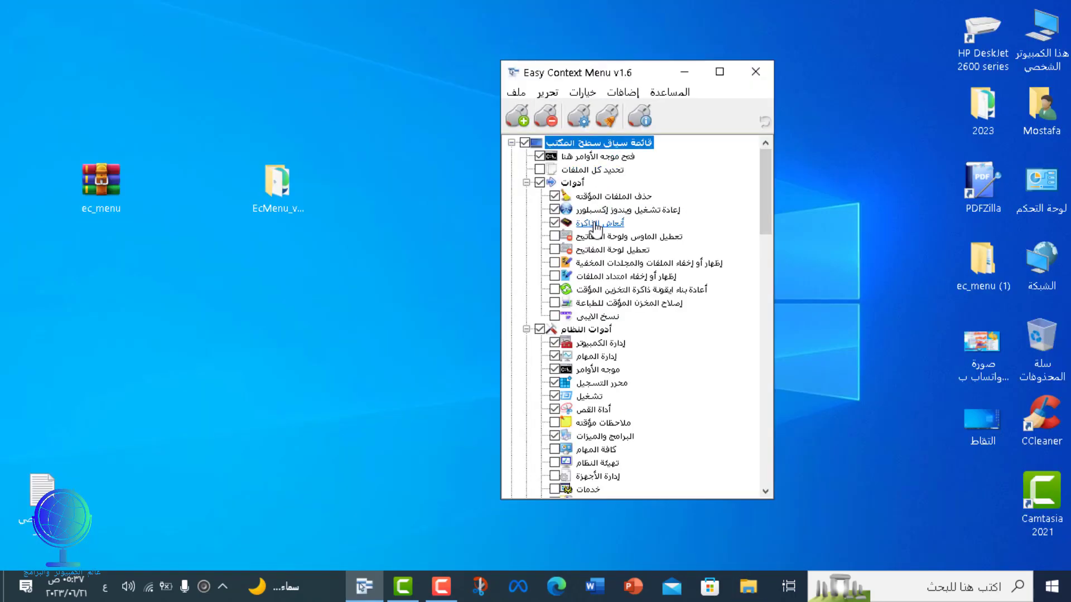
Remove all existing custom commands, then select the desktop entries for opening a command prompt, deleting temporary files, restarting Explorer and refreshing memory
click(547, 122)
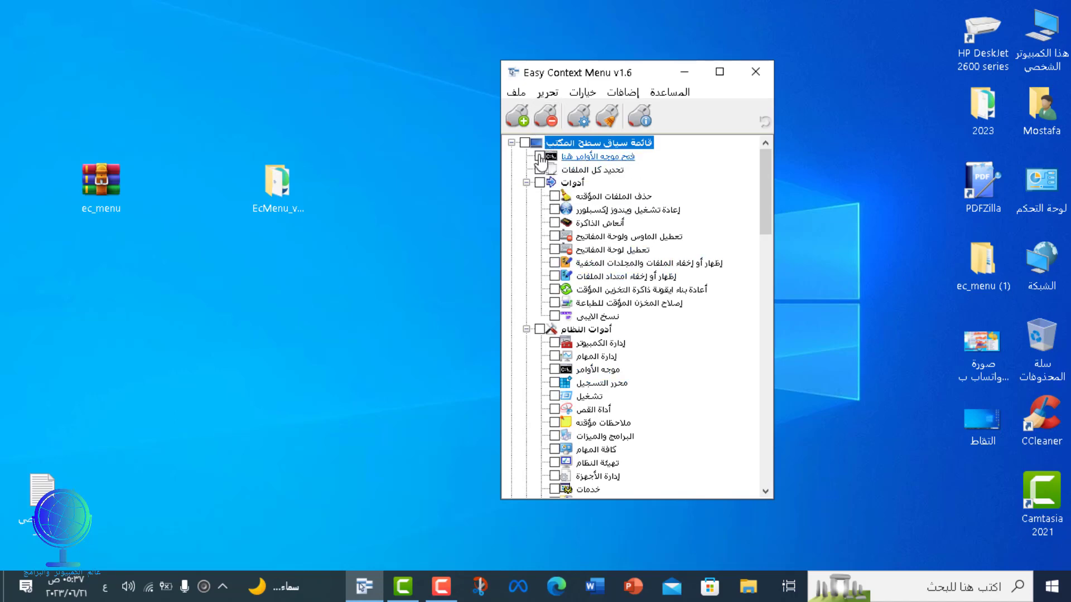
click(539, 157)
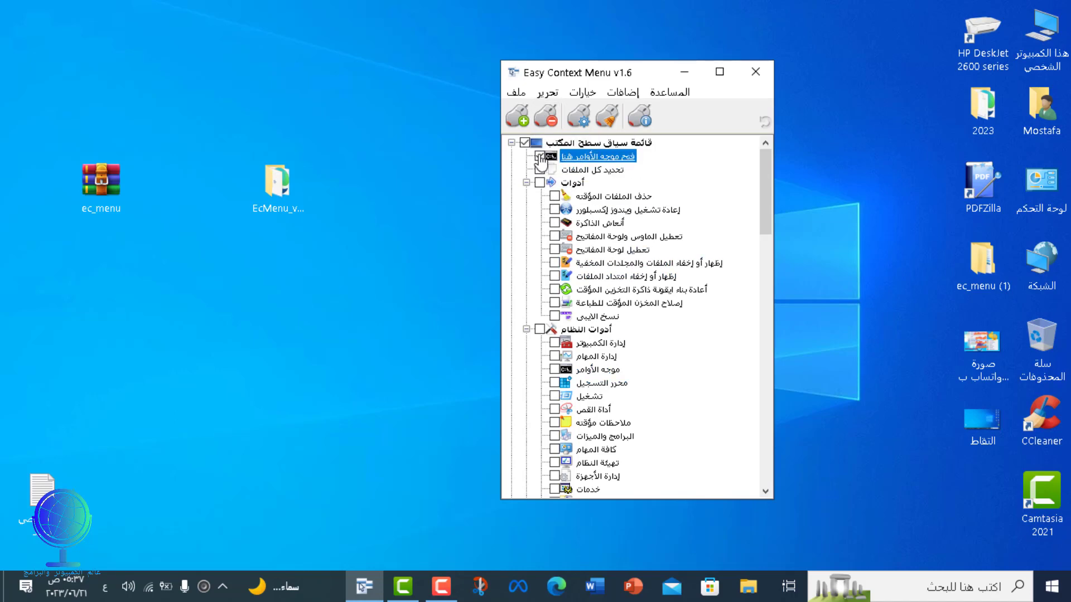
click(555, 197)
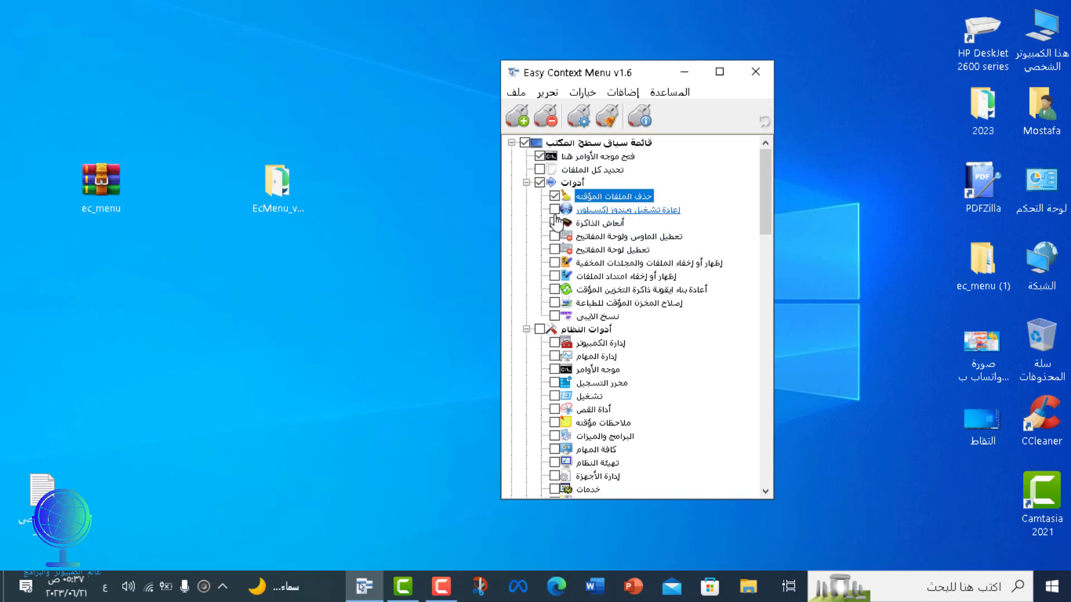
click(554, 211)
click(555, 223)
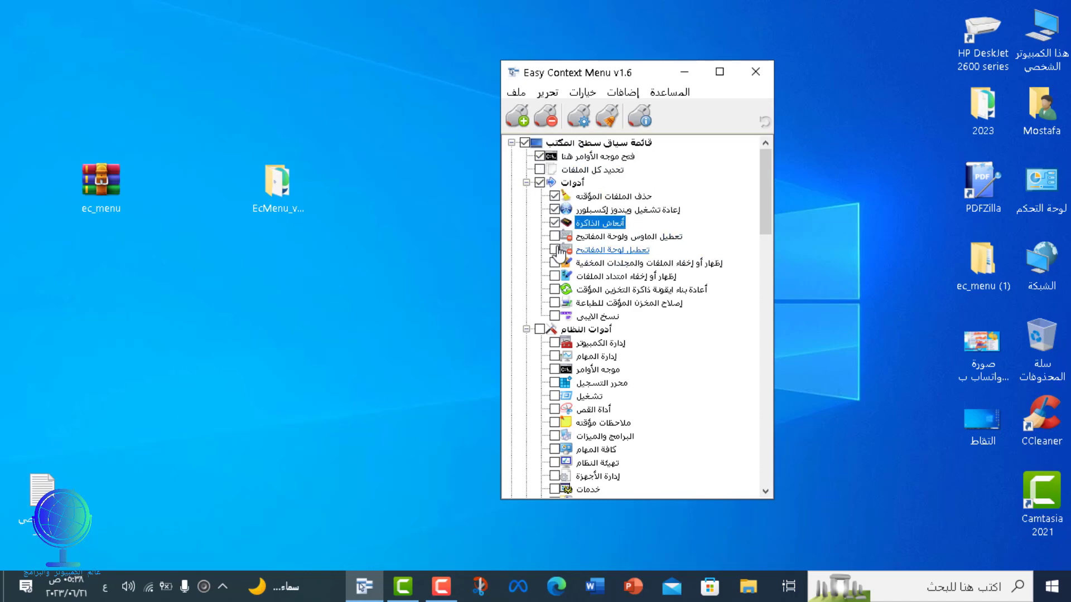
Select computer management, task manager, command prompt, registry editor and Run under the desktop menu's system tools
click(554, 343)
click(554, 356)
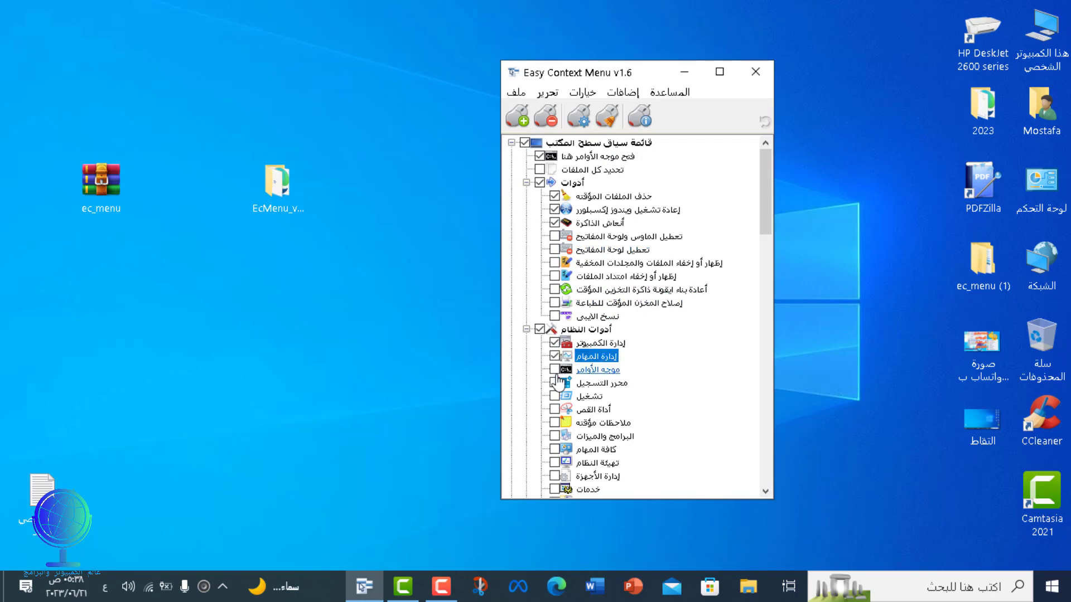
click(554, 370)
click(555, 384)
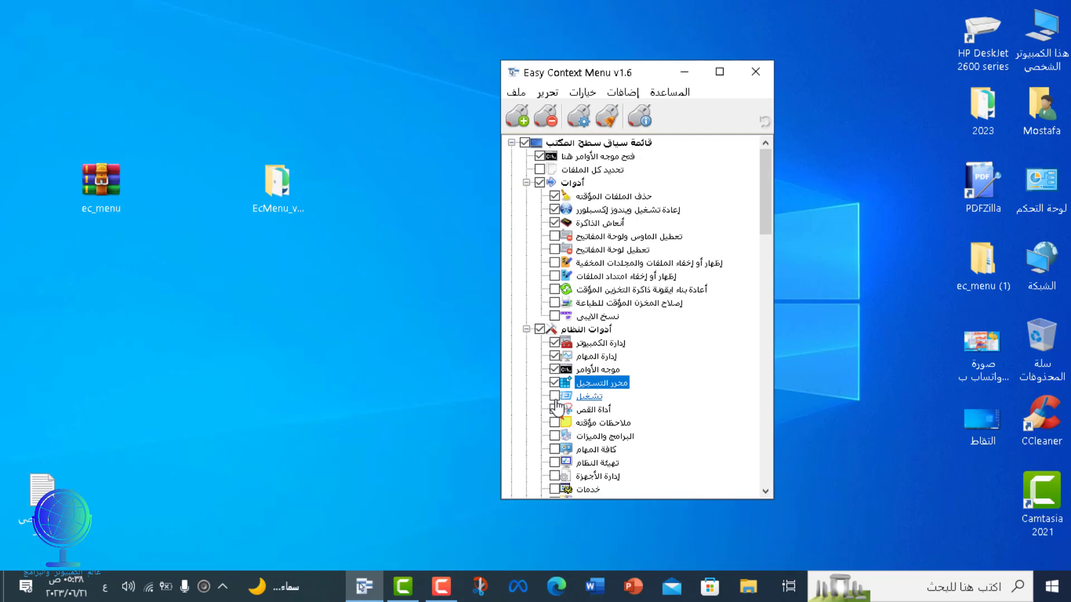
click(554, 396)
click(563, 414)
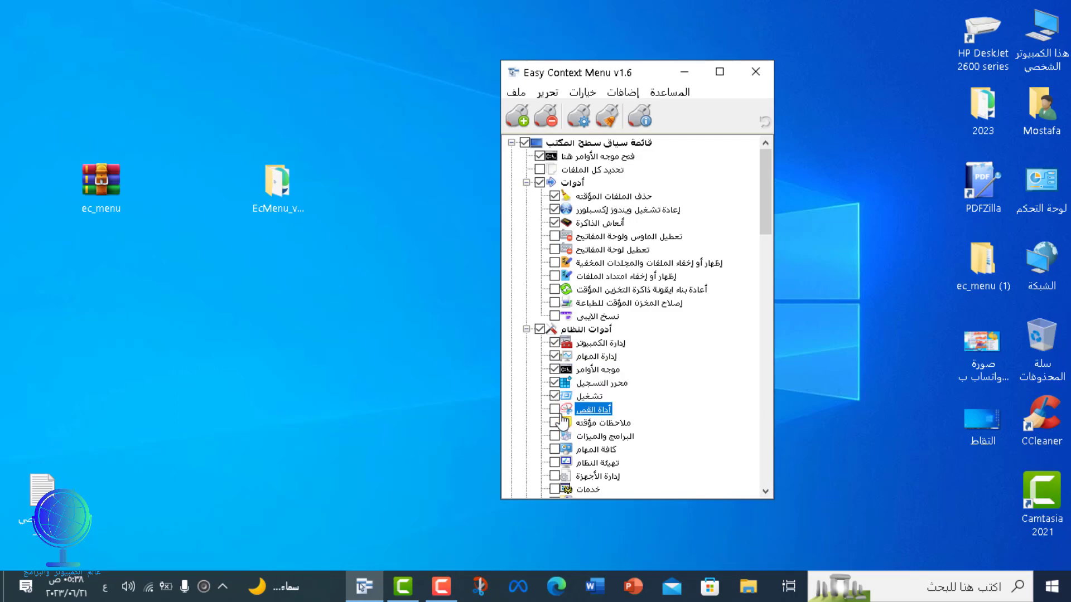
Select all nine shutdown options for the desktop context menu, from the shutdown dialog through lock, sleep and restart to forced shutdown
scroll(661, 374, down, 10)
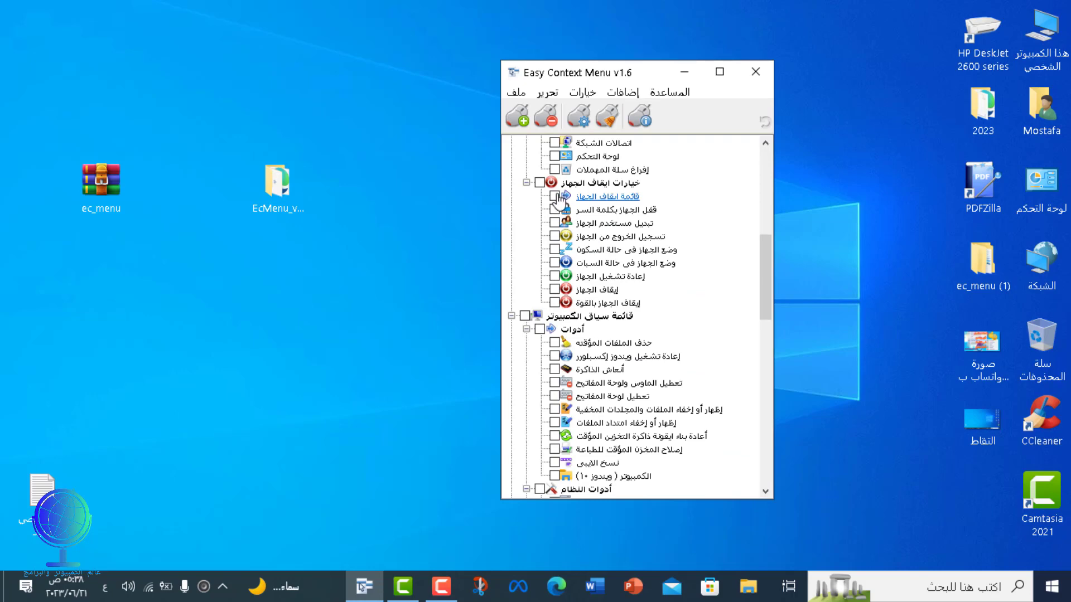
click(555, 196)
click(555, 209)
click(554, 223)
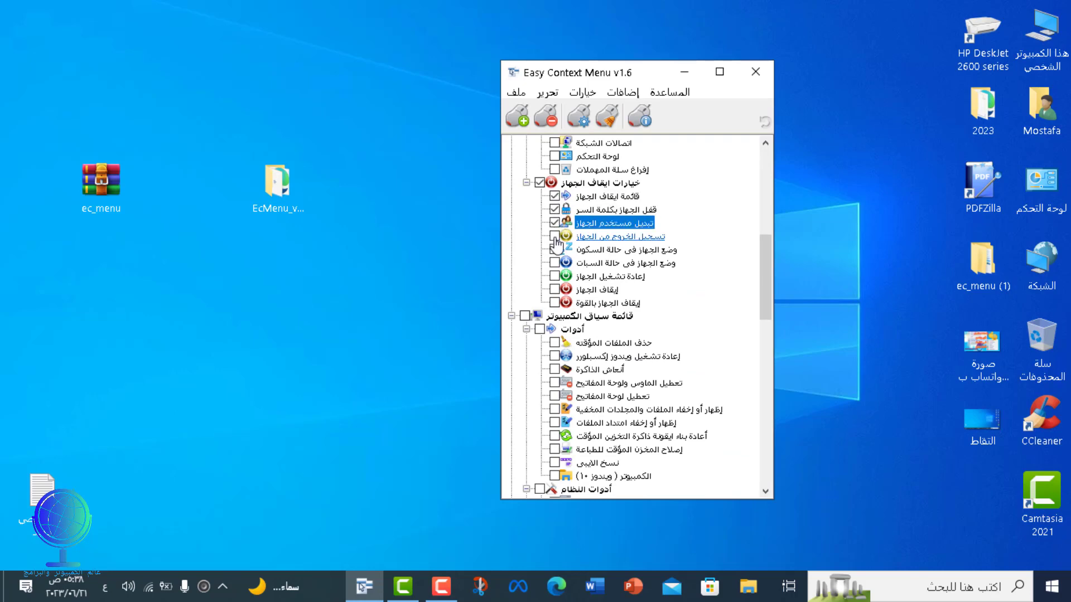
click(555, 237)
click(555, 250)
click(554, 263)
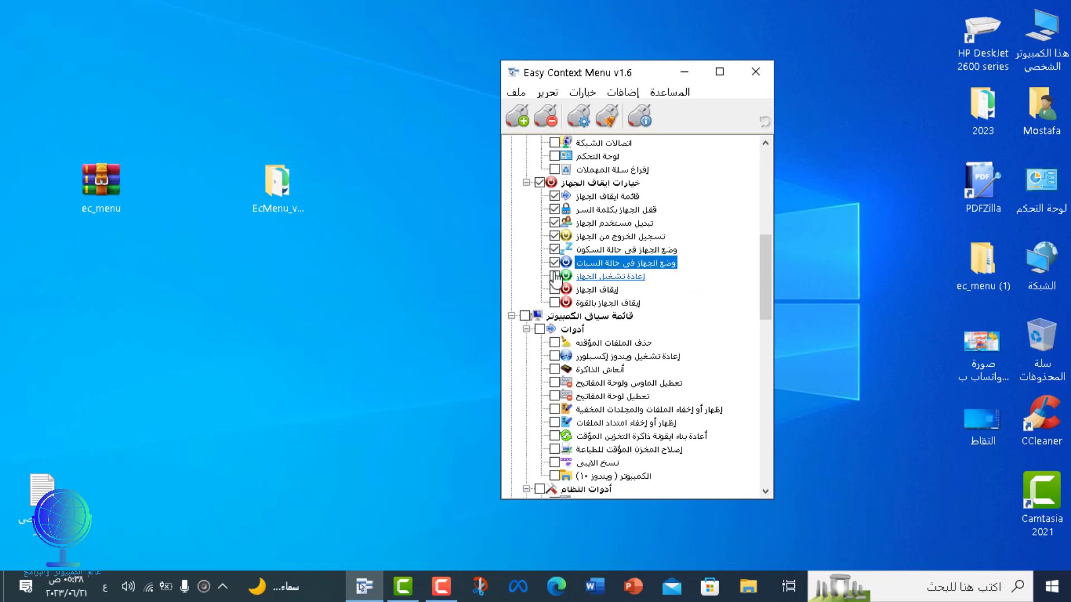
click(555, 277)
click(555, 290)
click(554, 303)
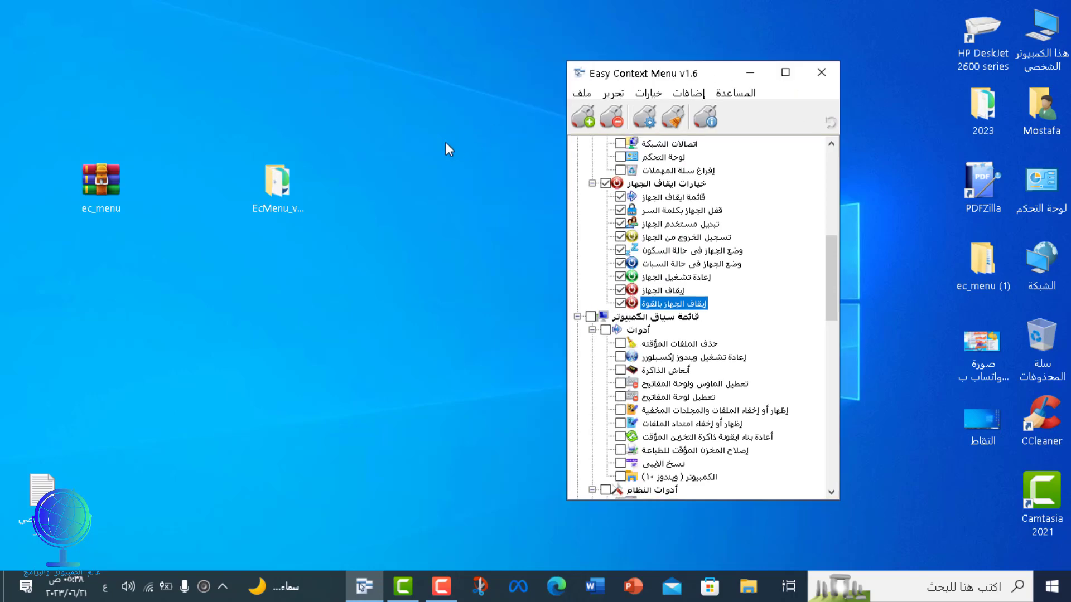
Check the desktop context menu, then apply the selected commands to it in Easy Context Menu
right_click(415, 143)
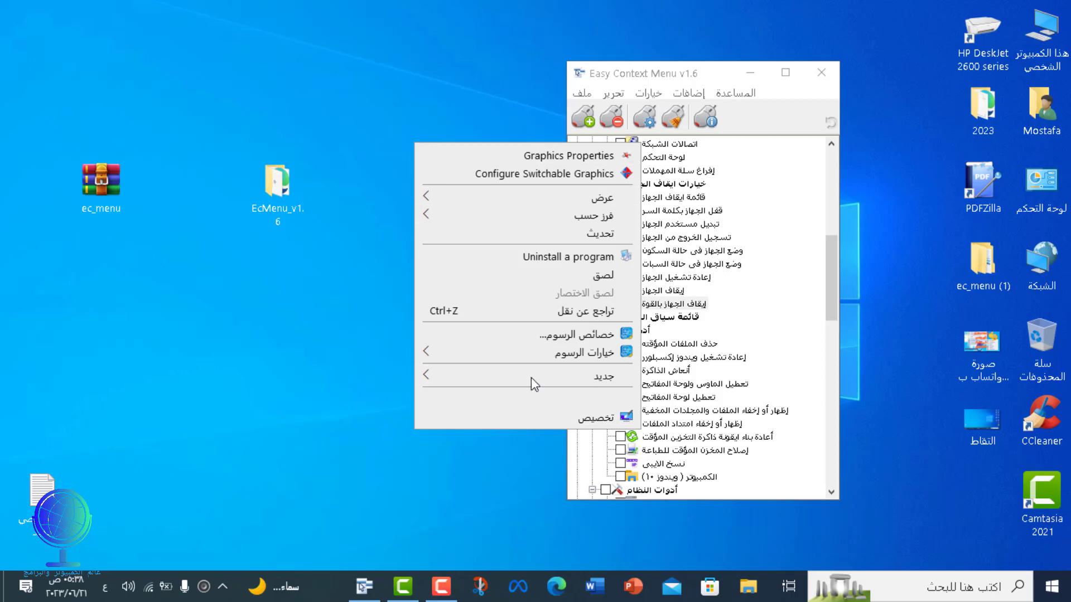
click(500, 26)
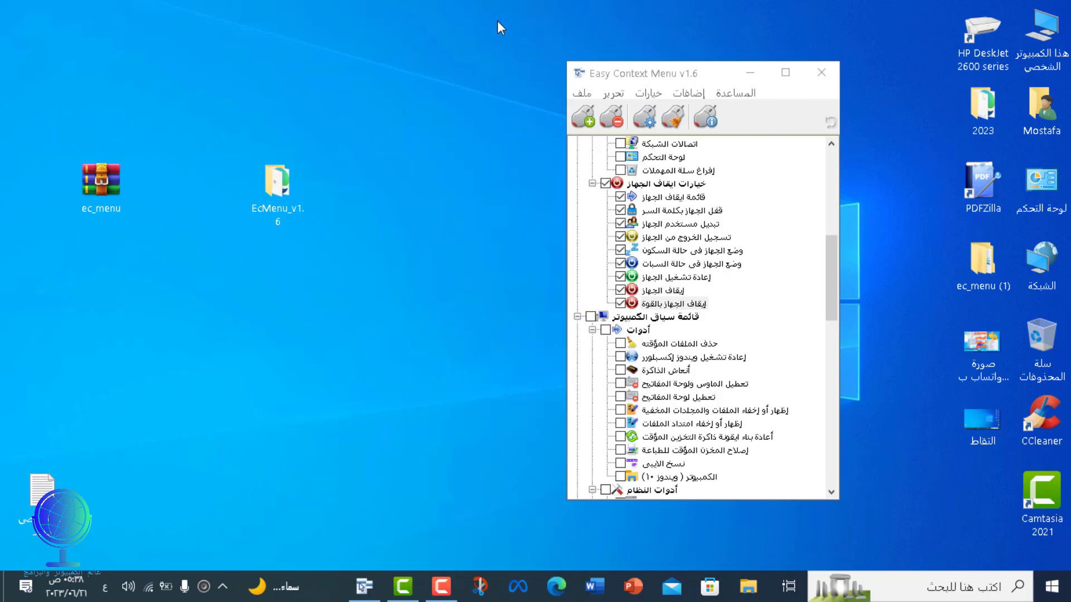
click(584, 129)
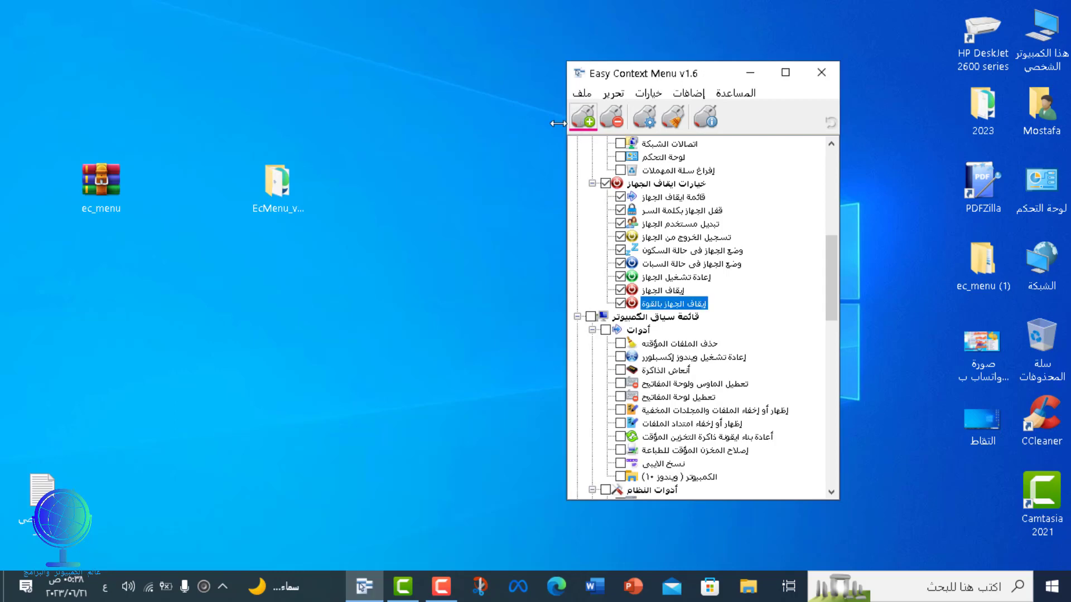
Examine the custom commands in the desktop context menu, including the tools and system tools submenus
right_click(353, 116)
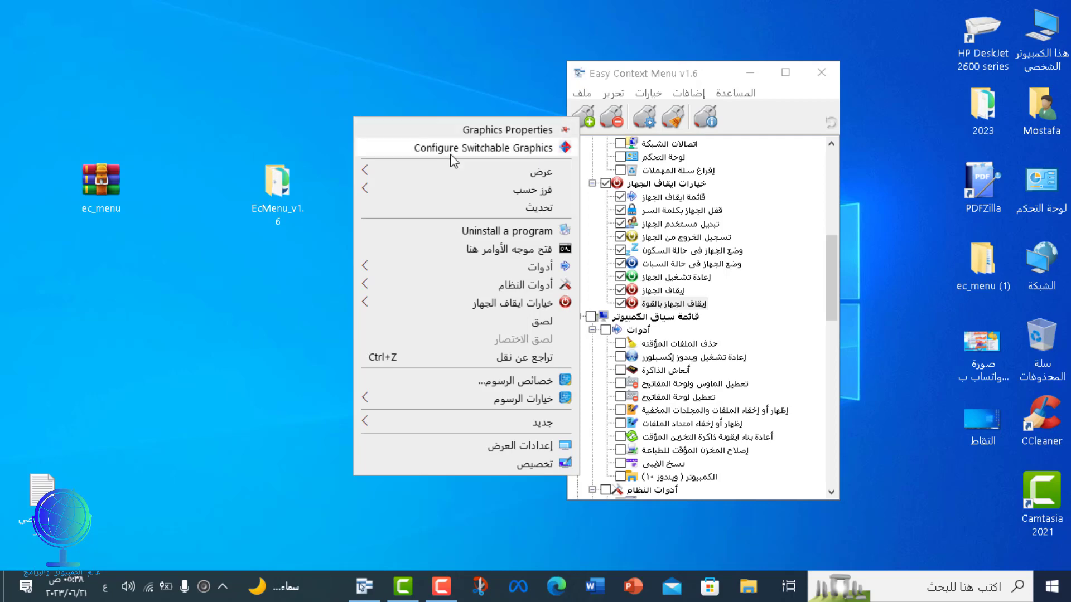
mouse_move(550, 289)
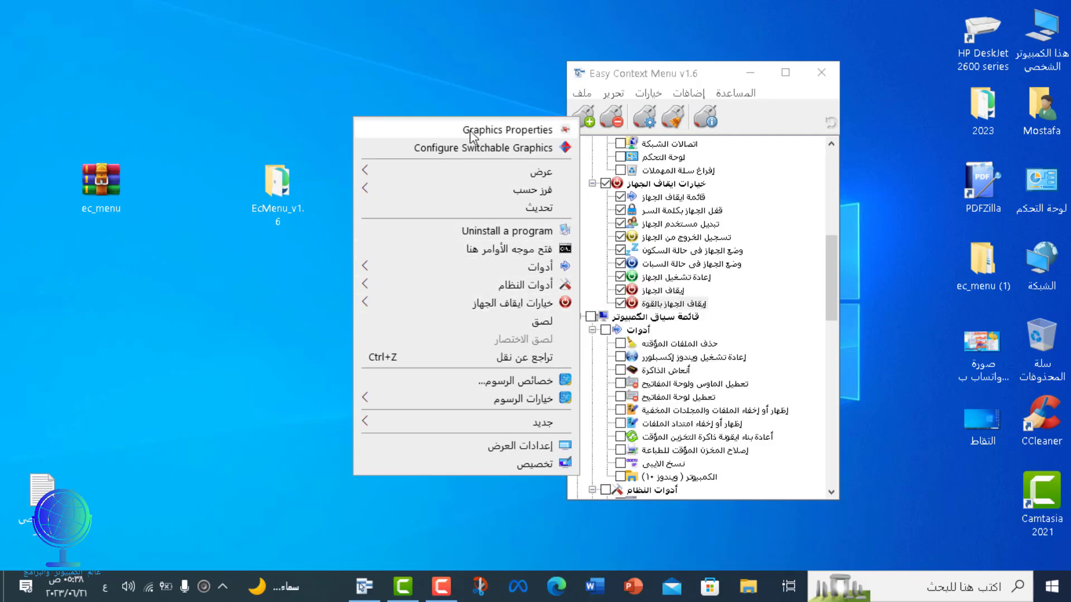
click(419, 87)
right_click(189, 156)
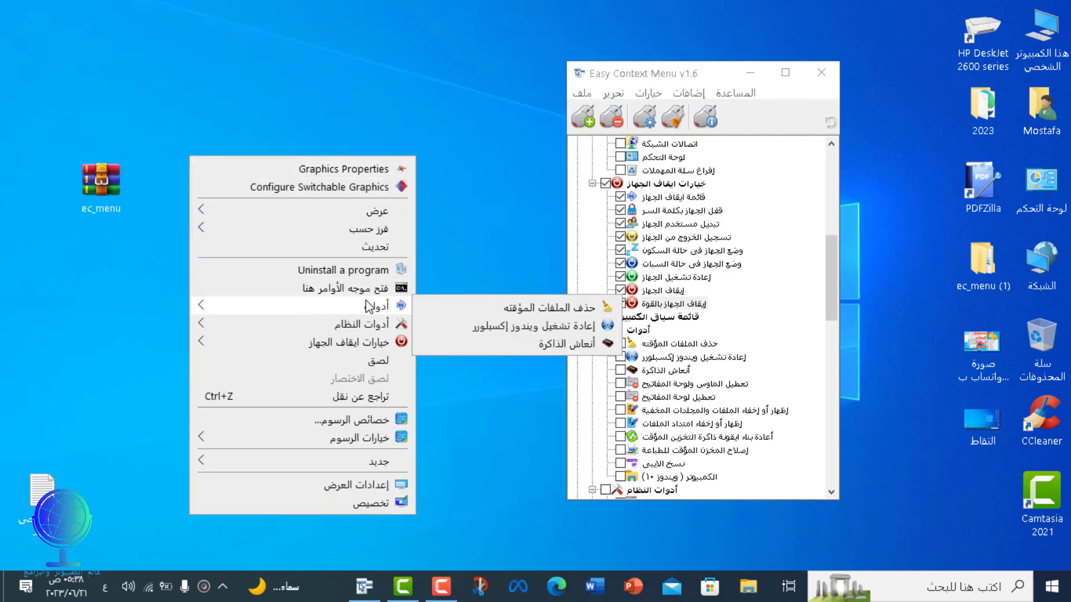
mouse_move(385, 333)
click(454, 207)
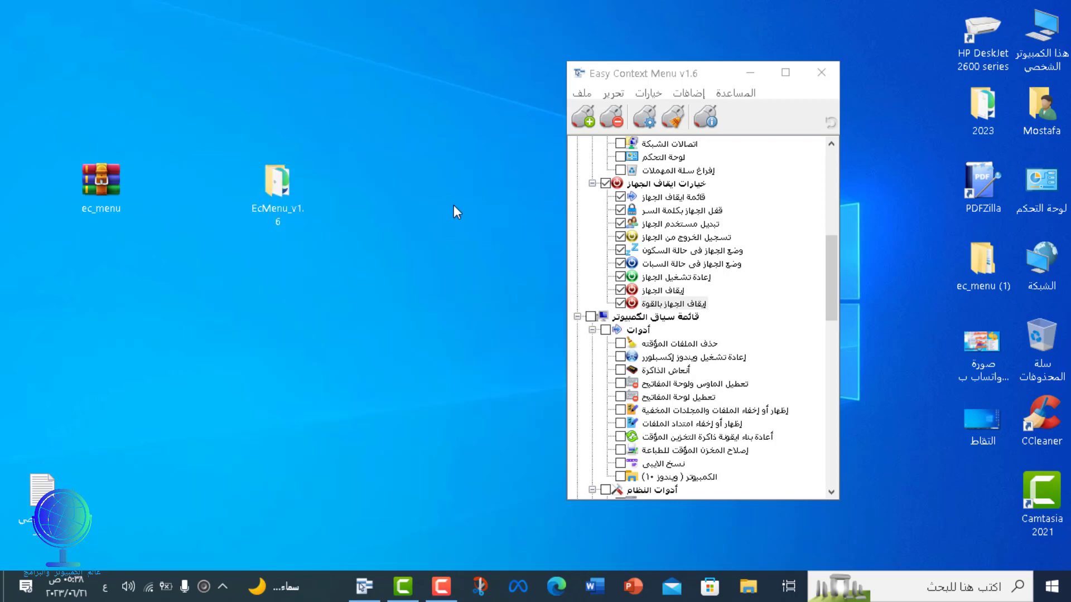
Remove all custom commands from the context menu, close Easy Context Menu, and check the desktop context menu
click(617, 120)
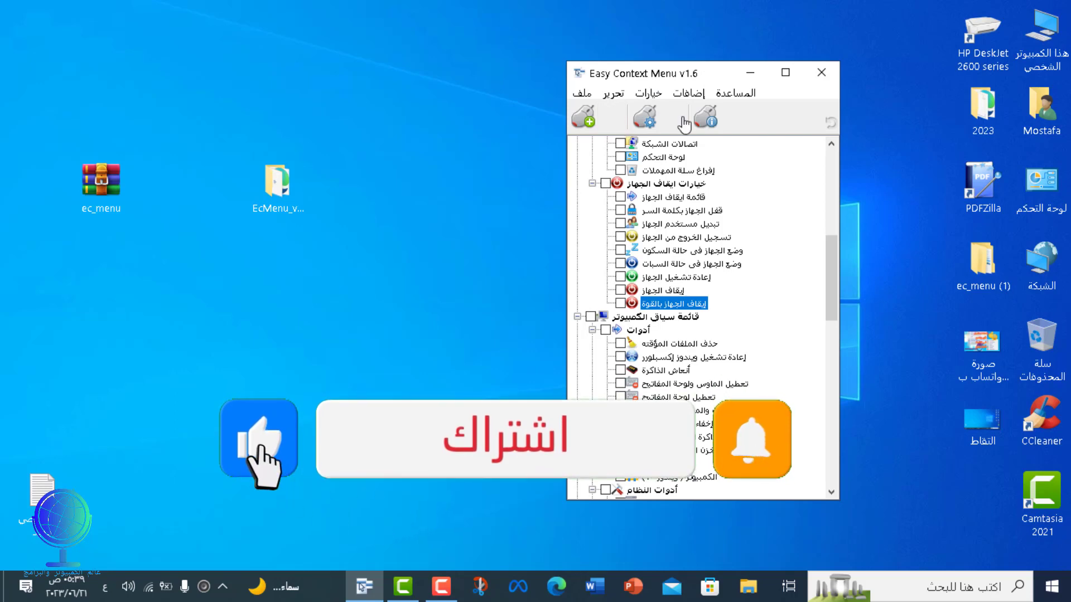
click(821, 73)
right_click(316, 139)
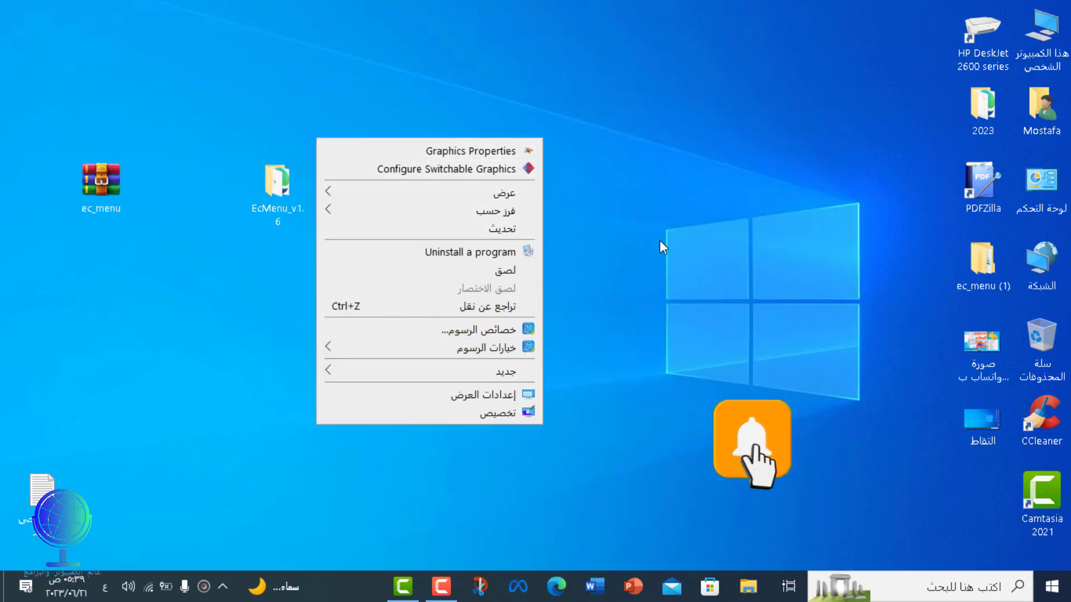
click(663, 211)
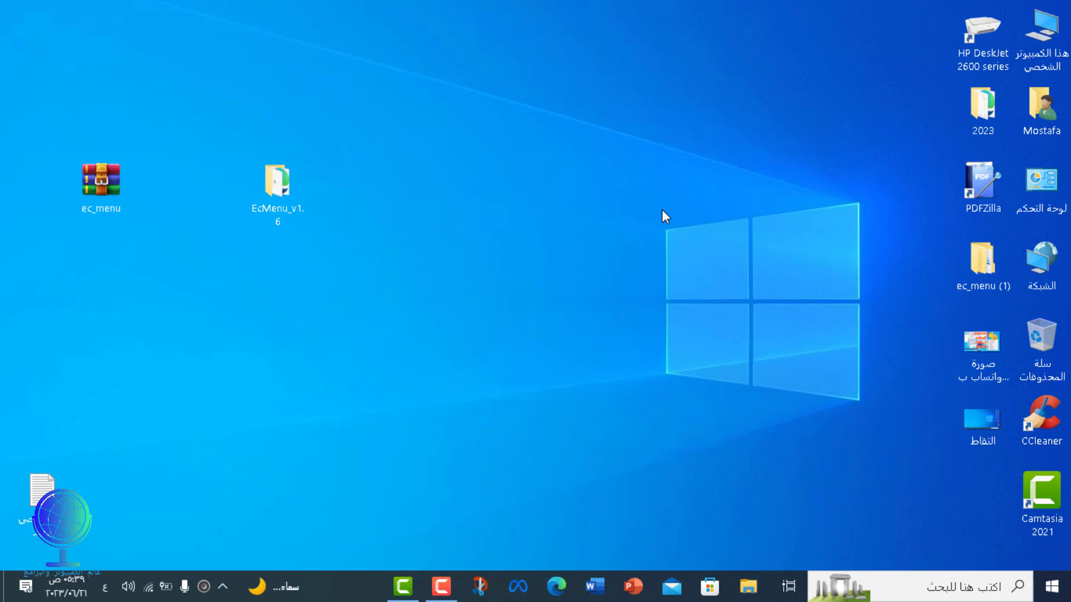